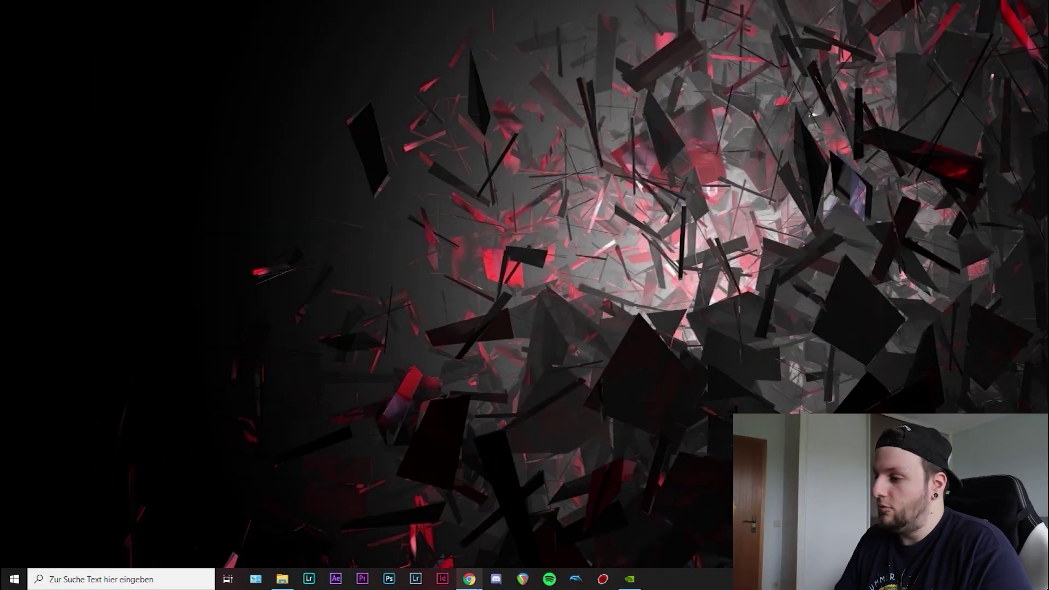
# - Switch to Chrome and download the OCTGN installer for Microsoft Windows from the octgn.net download page
pyautogui.click(470, 579)
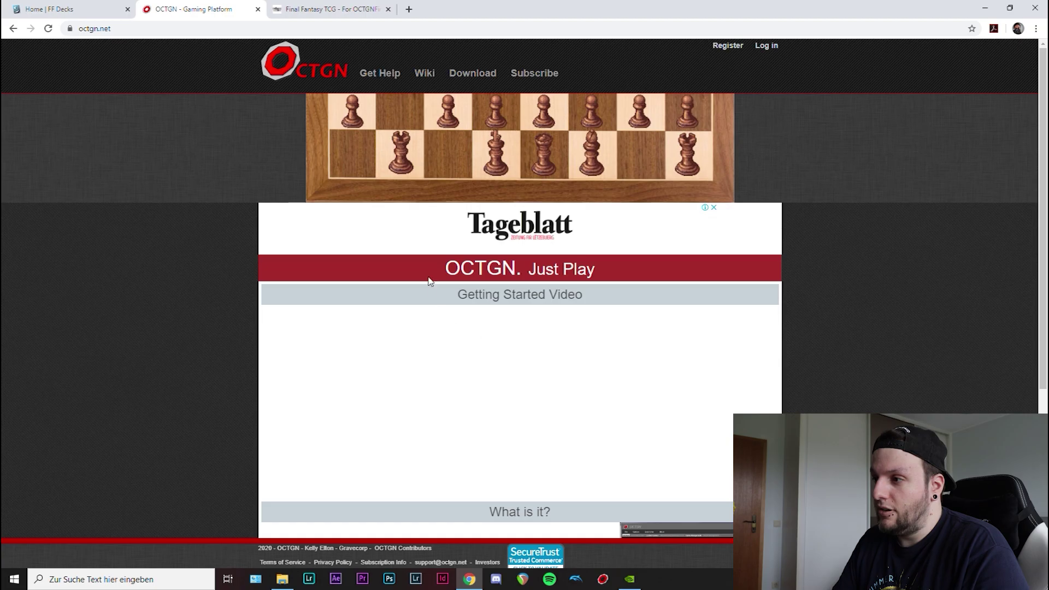
pyautogui.click(468, 75)
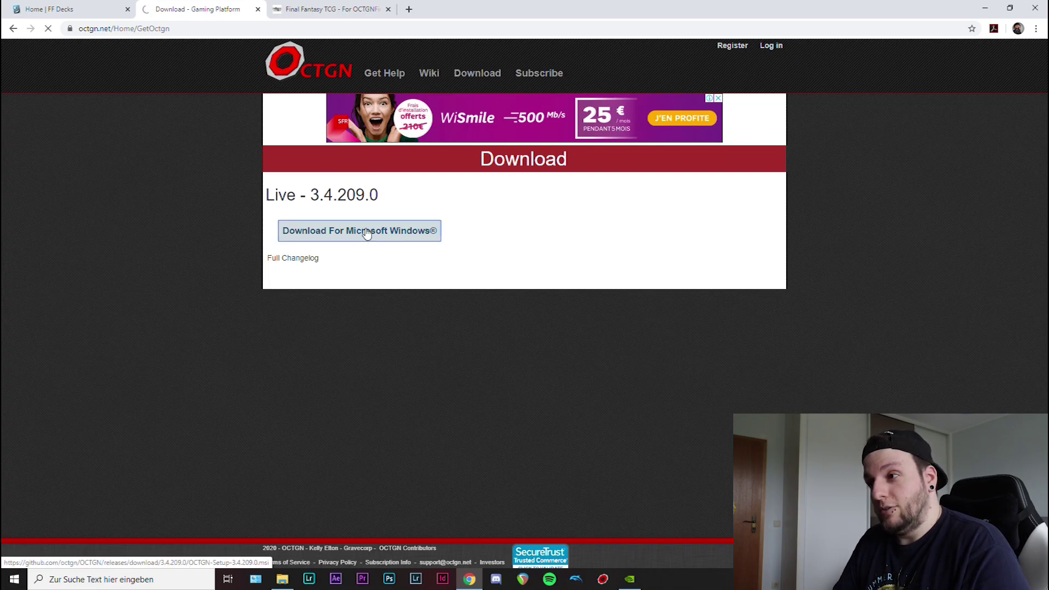
pyautogui.click(363, 235)
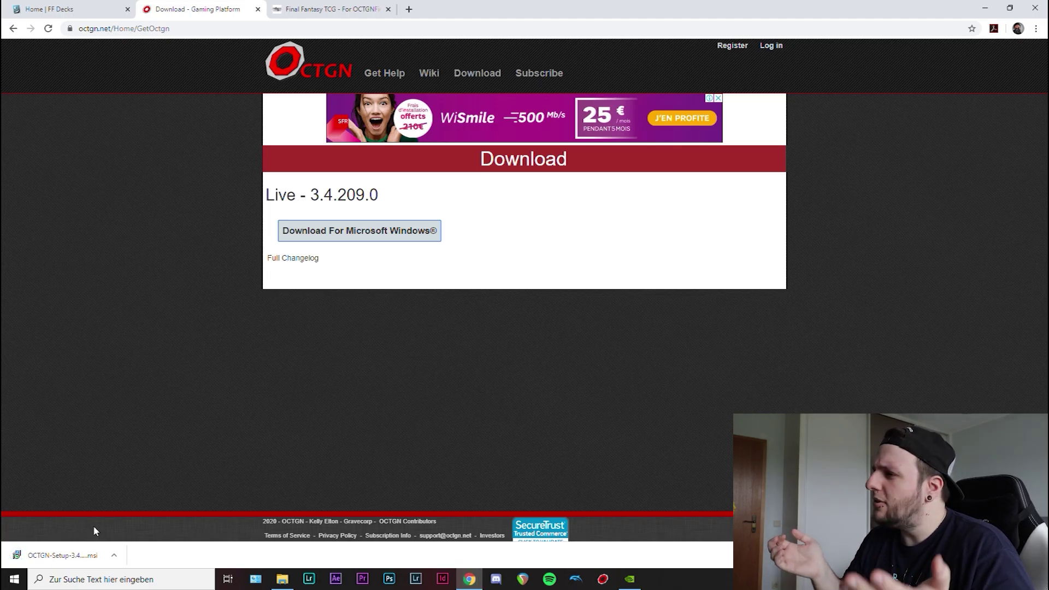
# - Switch to OCTGN and sign in with the prefilled account credentials
pyautogui.click(985, 10)
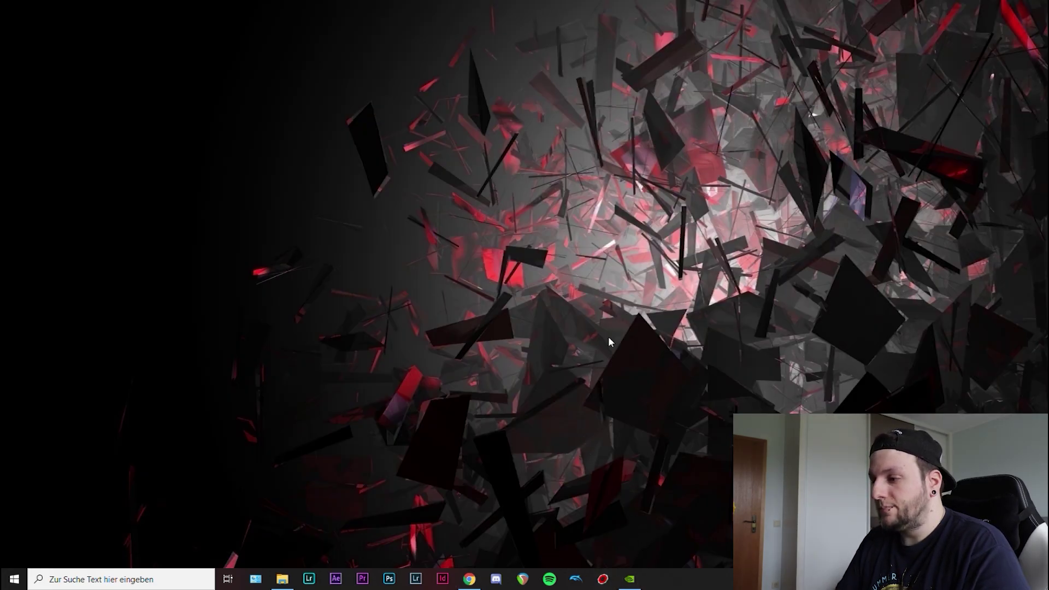
pyautogui.click(602, 579)
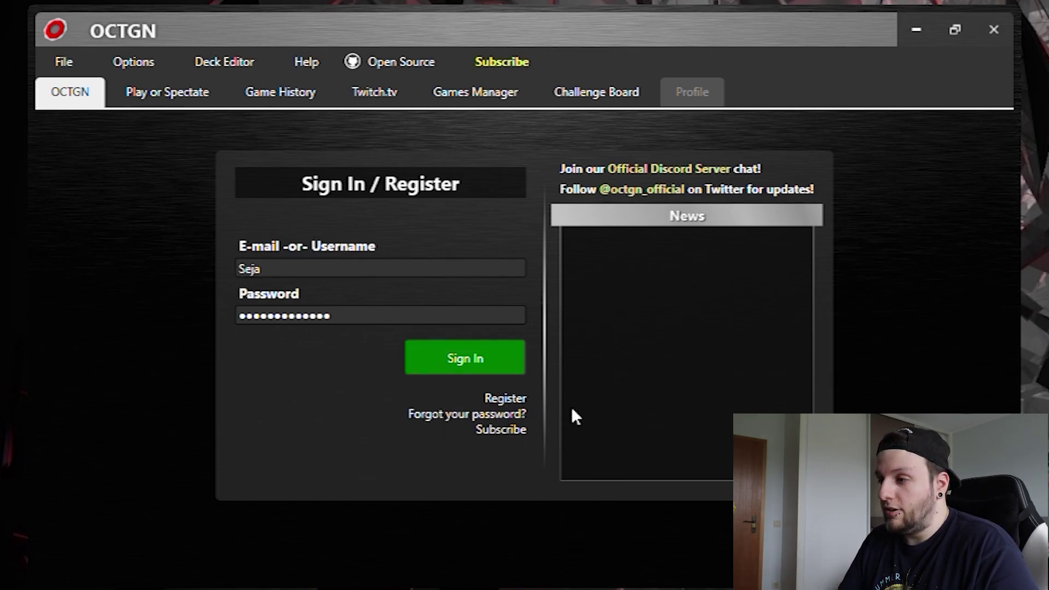
pyautogui.click(461, 363)
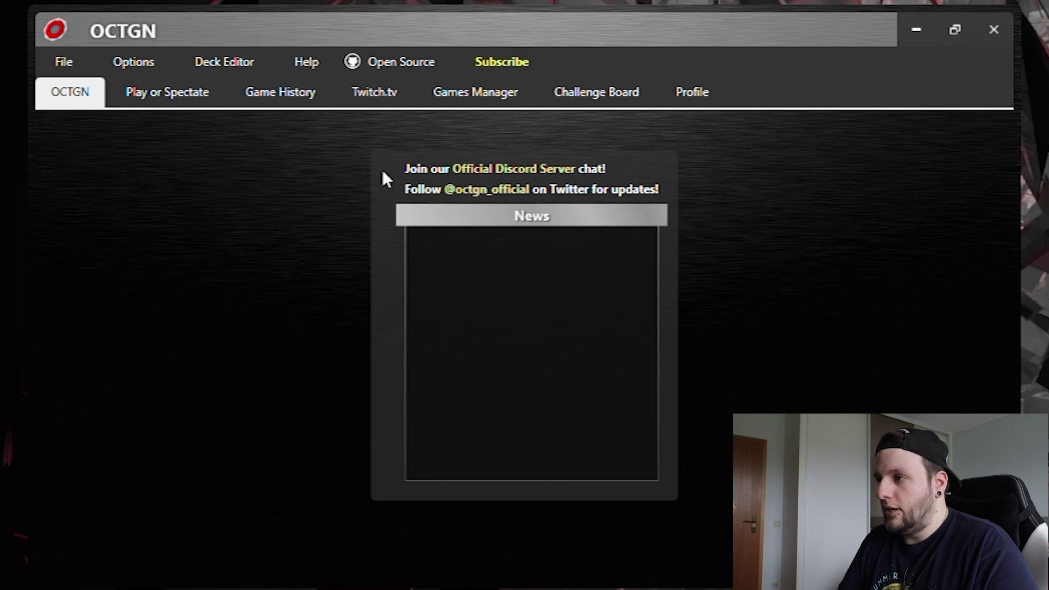
# - Find Final Fantasy TCG in the Games Manager and compare its entry with the one for Duel Masters
pyautogui.click(486, 97)
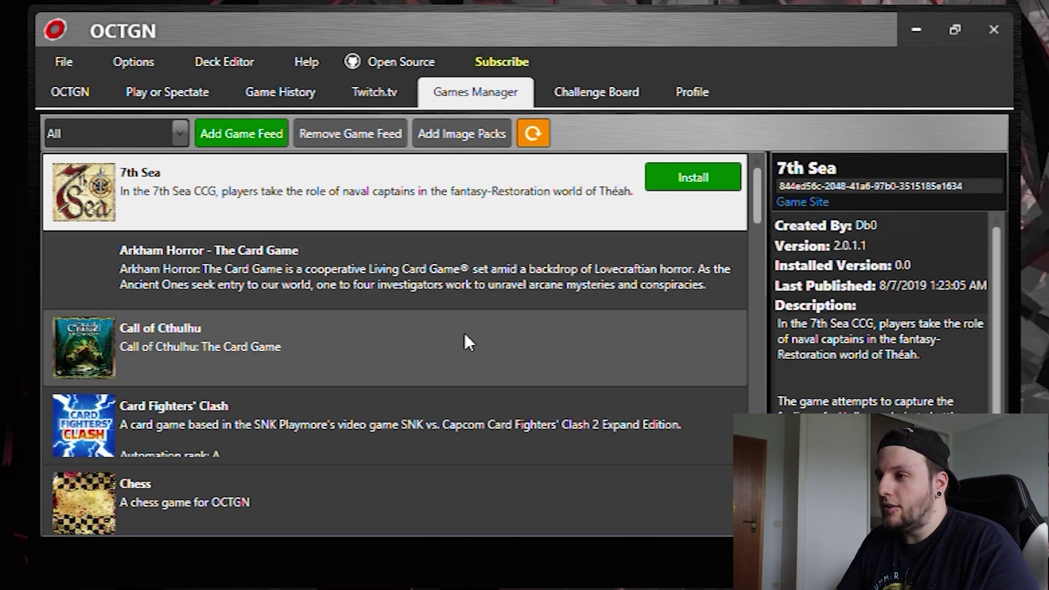
pyautogui.scroll(-10, 426, 306)
pyautogui.scroll(8, 298, 336)
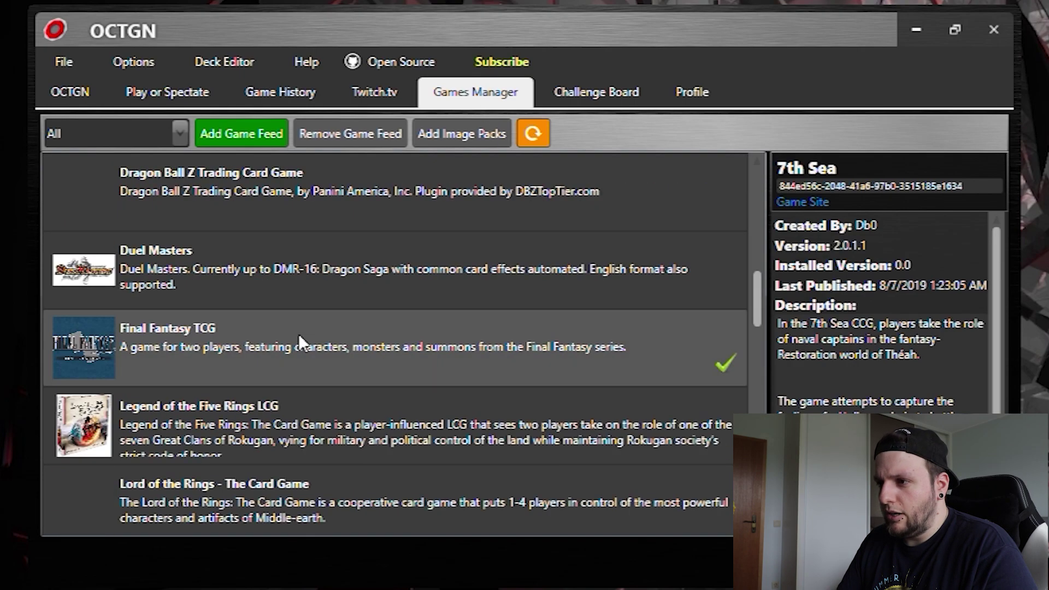
pyautogui.scroll(6, 299, 334)
pyautogui.scroll(-9, 298, 335)
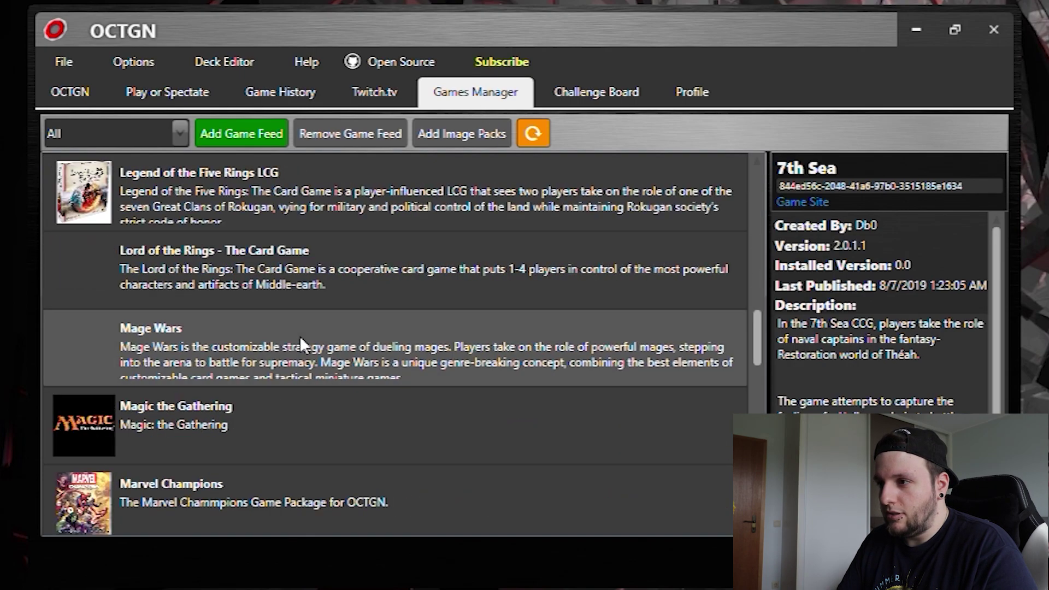
pyautogui.scroll(3, 300, 336)
pyautogui.click(228, 371)
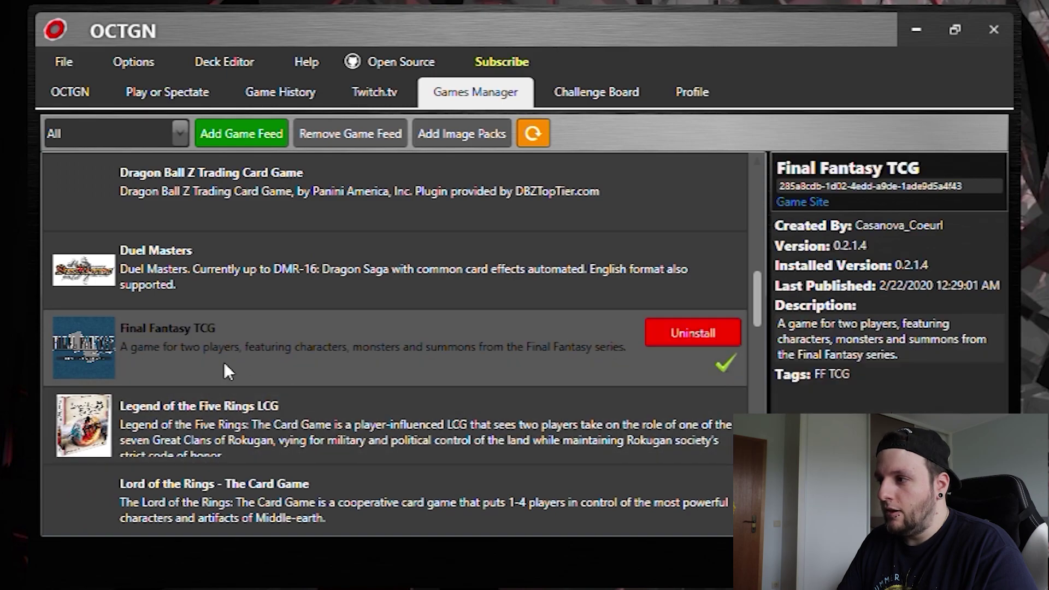
pyautogui.click(593, 270)
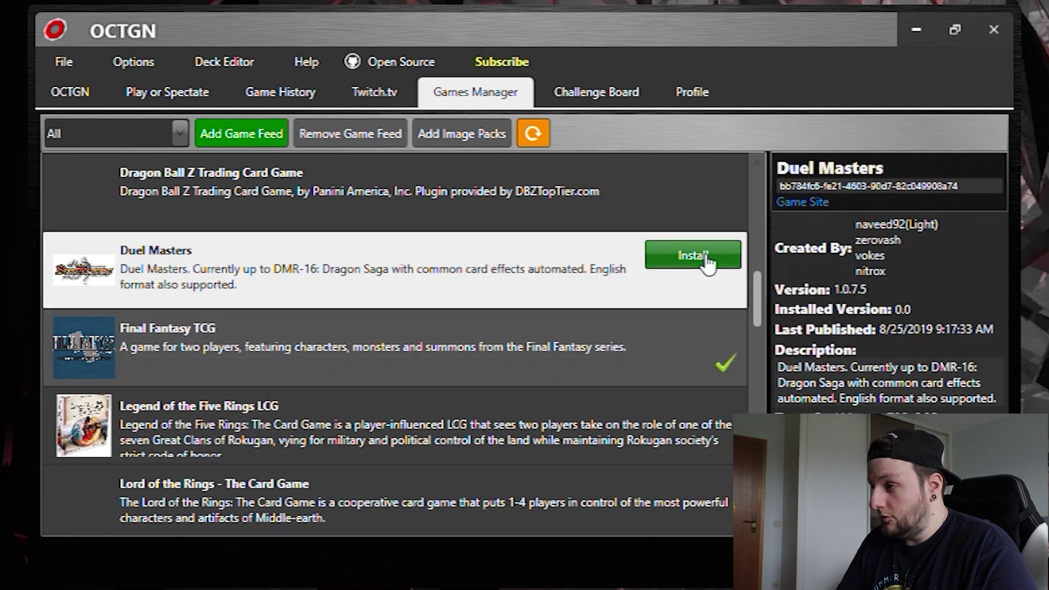
pyautogui.click(475, 361)
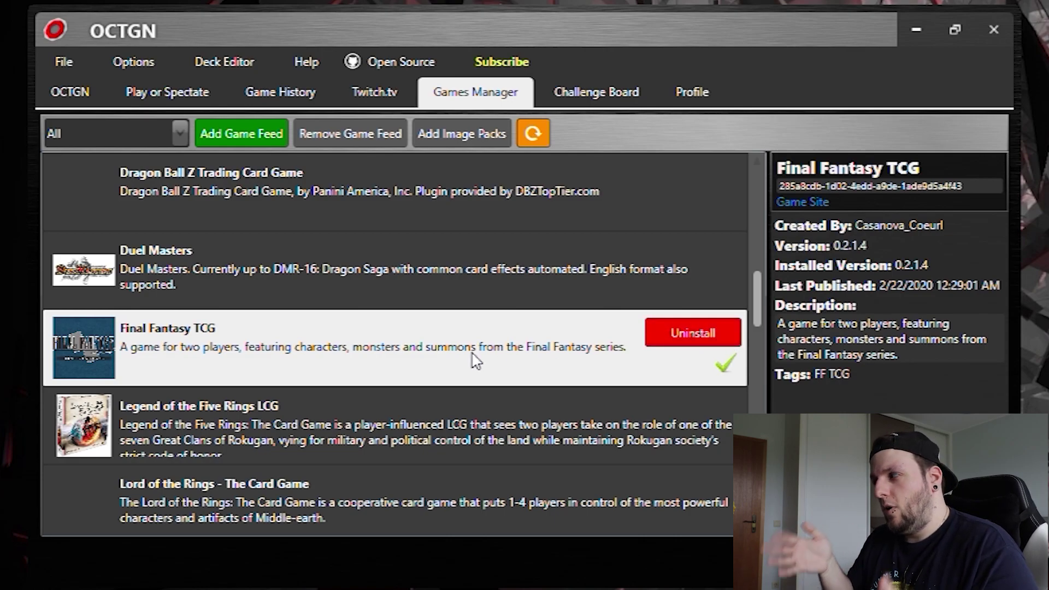
# - Switch to Chrome, search Google for octgn fftcg, open the Final Fantasy TCG For OCTGN site and close the duplicate page
pyautogui.moveTo(469, 579)
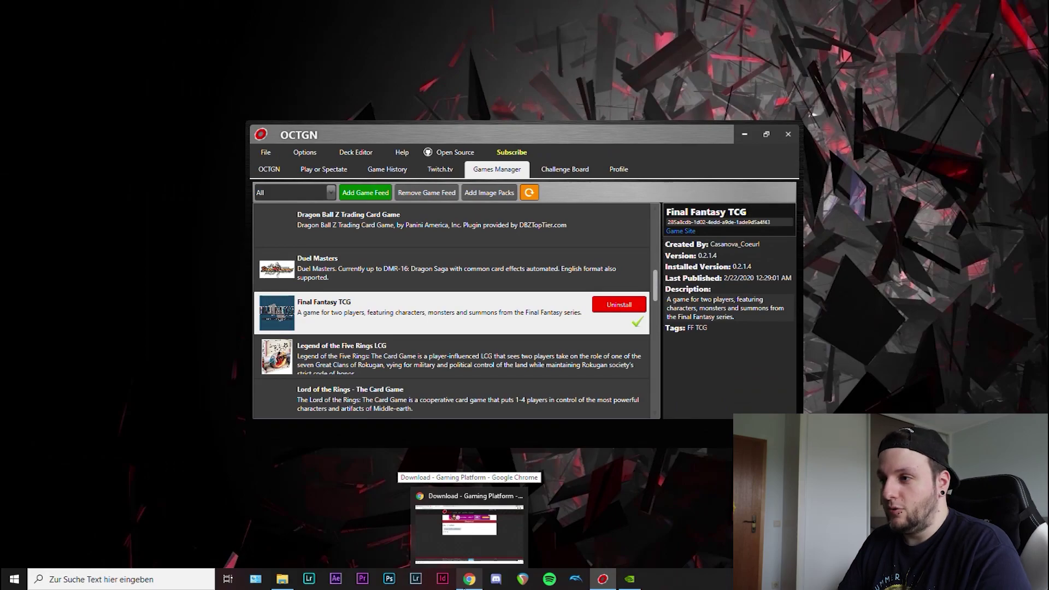
pyautogui.click(469, 533)
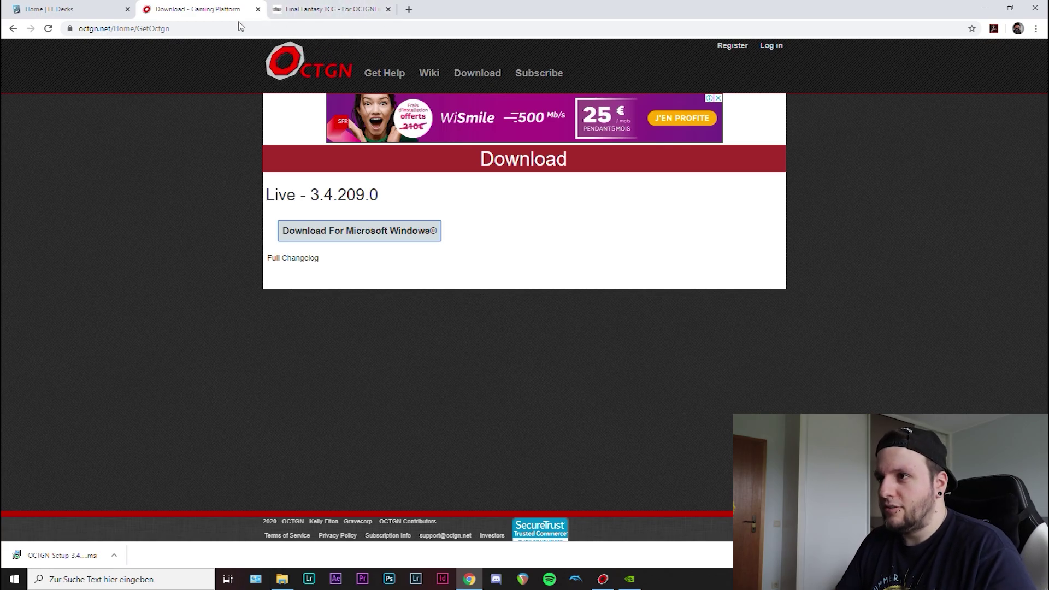
pyautogui.click(315, 11)
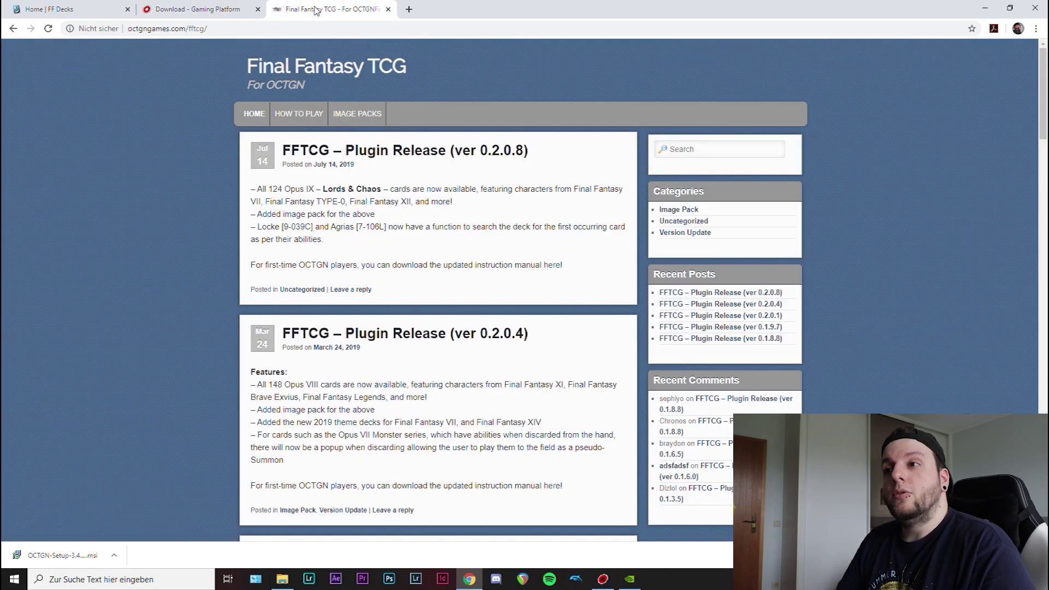
pyautogui.click(406, 8)
pyautogui.write('octg')
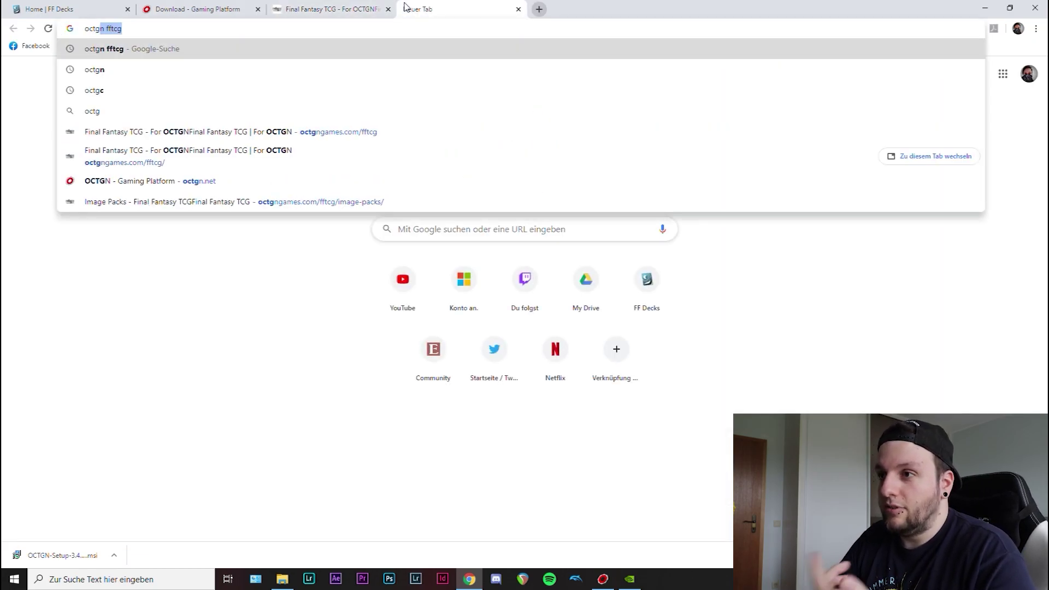
pyautogui.press('Return')
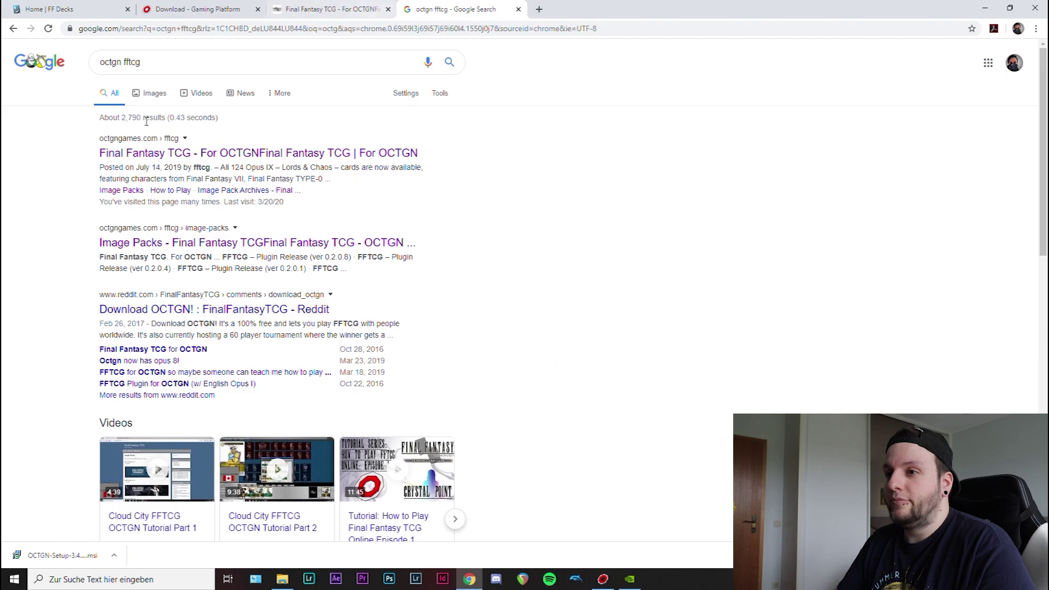
pyautogui.click(173, 159)
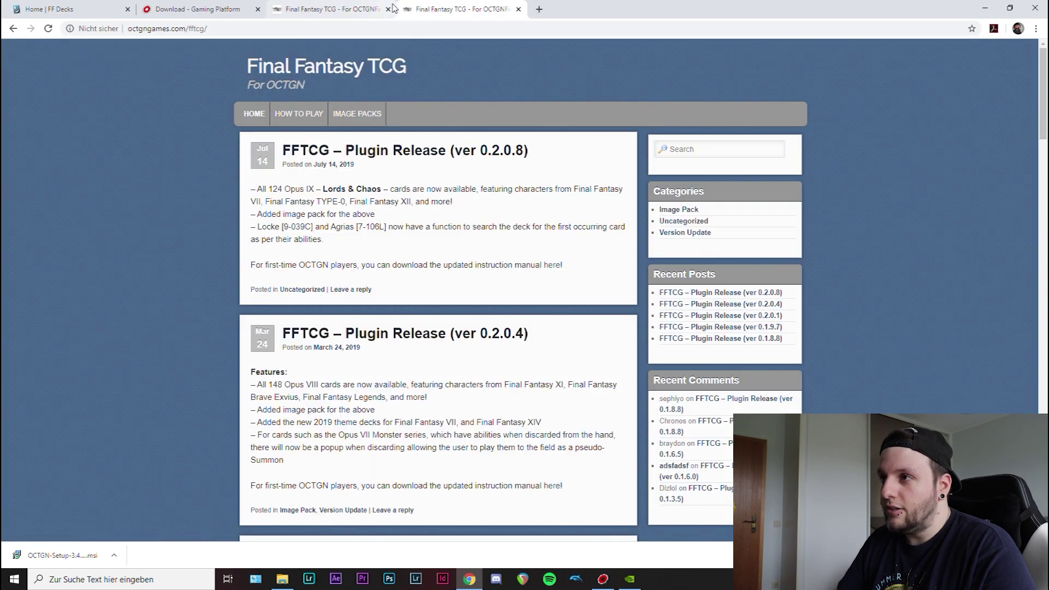
pyautogui.click(388, 8)
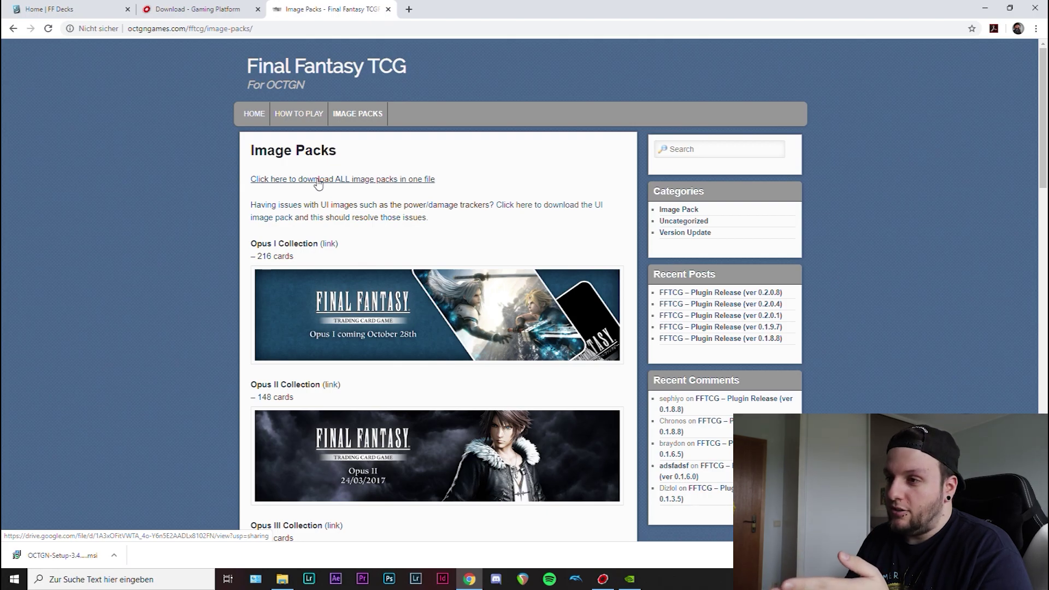
# - Download all FFTCG image packs as the single file FFTCG_AllImagePacks.o8c, accepting the download without a virus scan
pyautogui.click(382, 180)
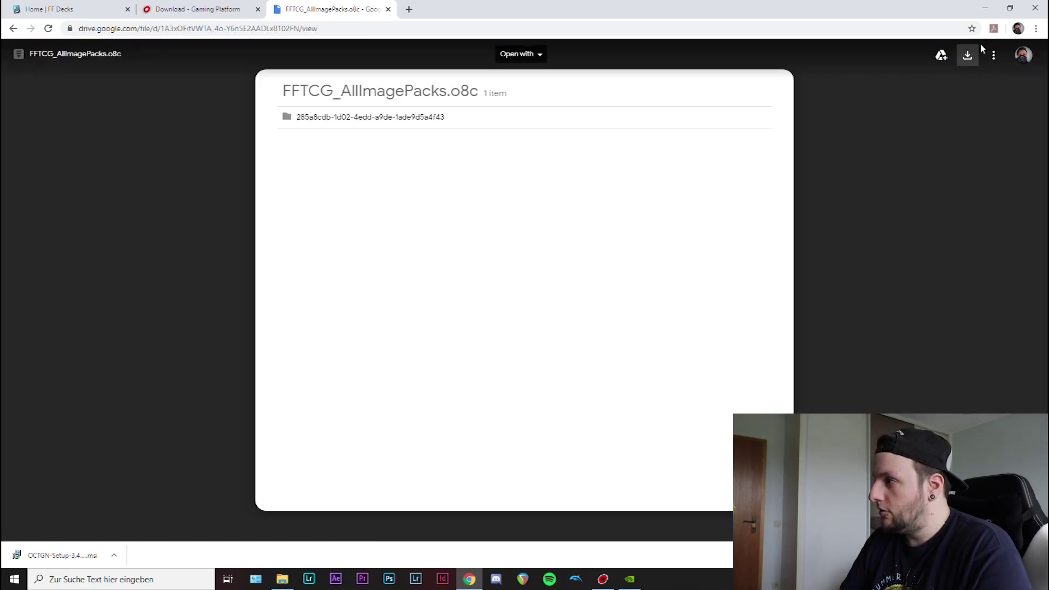
pyautogui.click(969, 56)
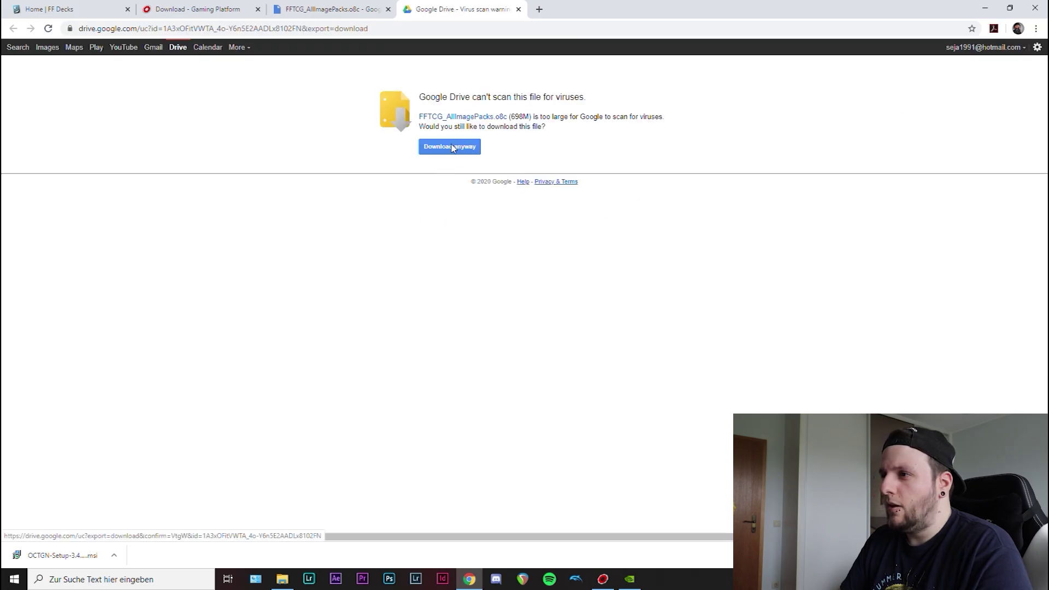
pyautogui.click(428, 146)
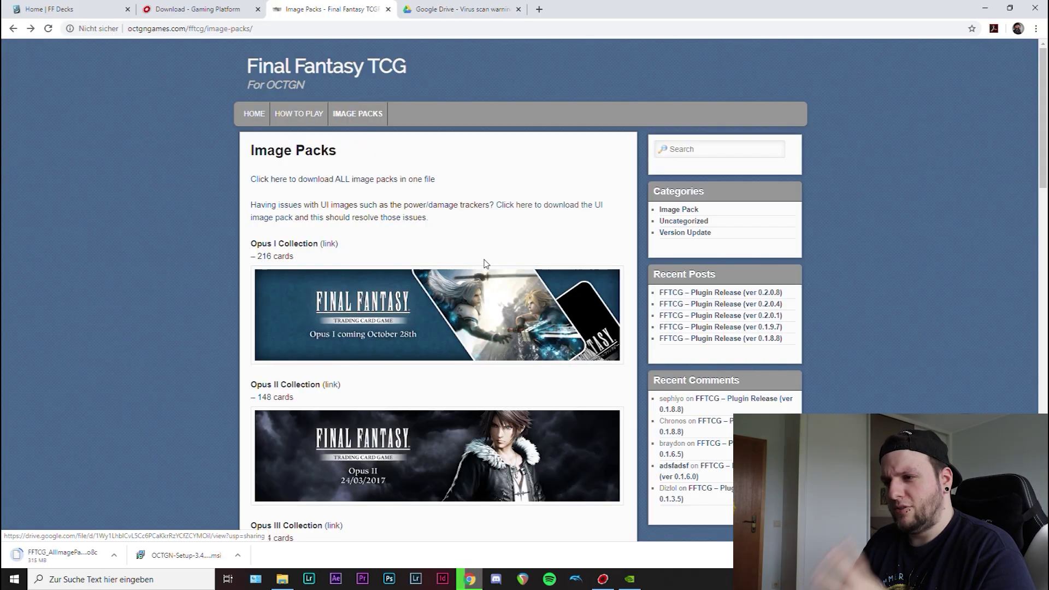
# - Review the individual image pack downloads on the Image Packs page, down to Opus XI (Two-Player Release)
pyautogui.scroll(-12, 485, 265)
pyautogui.scroll(-8, 462, 272)
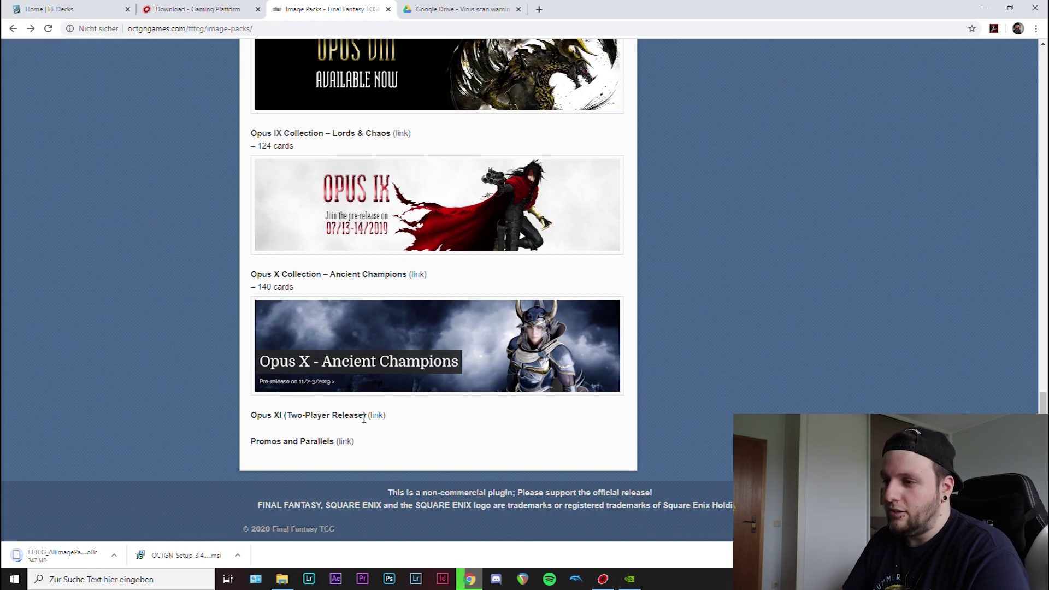
pyautogui.moveTo(362, 418); pyautogui.dragTo(279, 418)
pyautogui.click(295, 424)
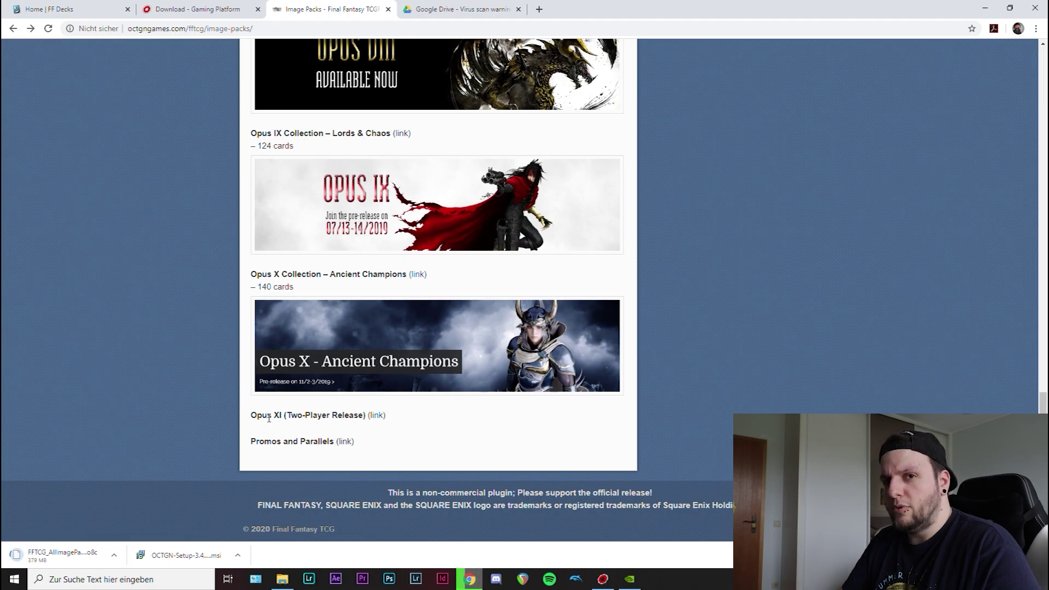
pyautogui.scroll(20, 484, 457)
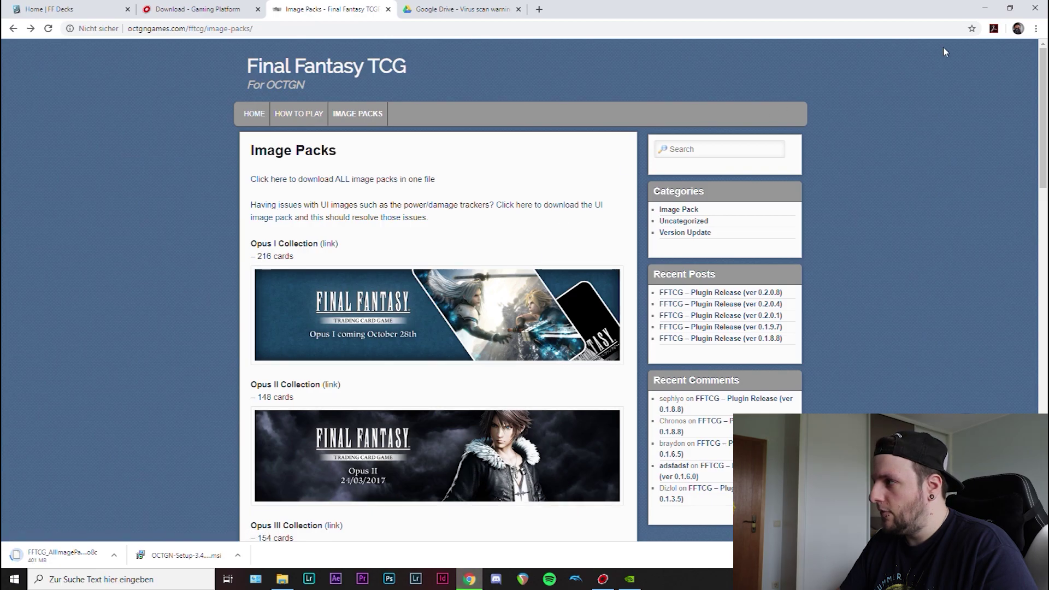
# - Switch to OCTGN, select the image packs from FFTCG_Opus10_ImagePack.o8c through OpusVIII_ImagePack.o8c in the OCTGN documents folder for adding, and cancel
pyautogui.click(983, 11)
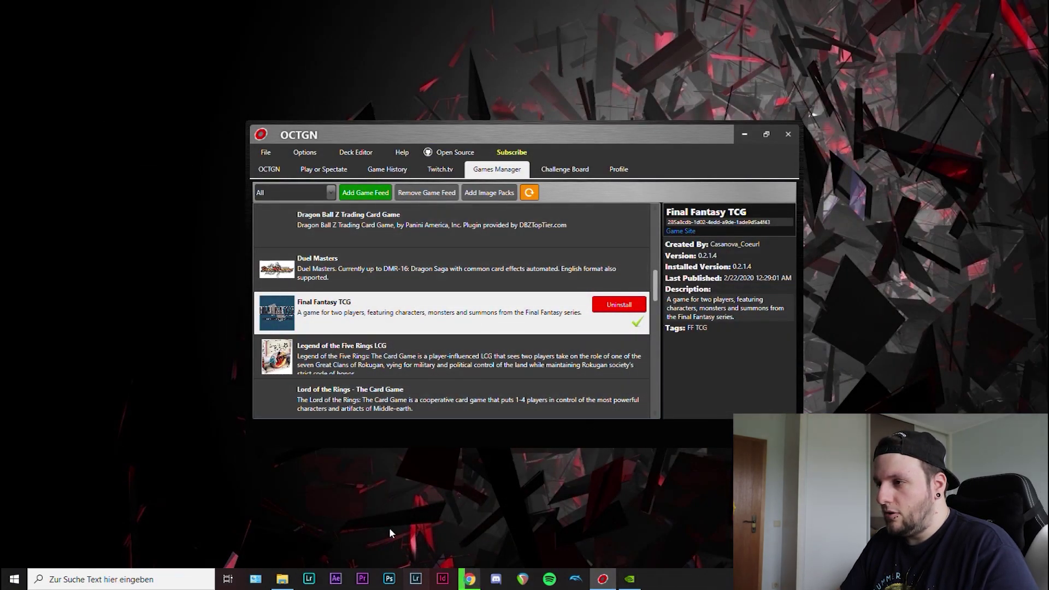
pyautogui.click(500, 195)
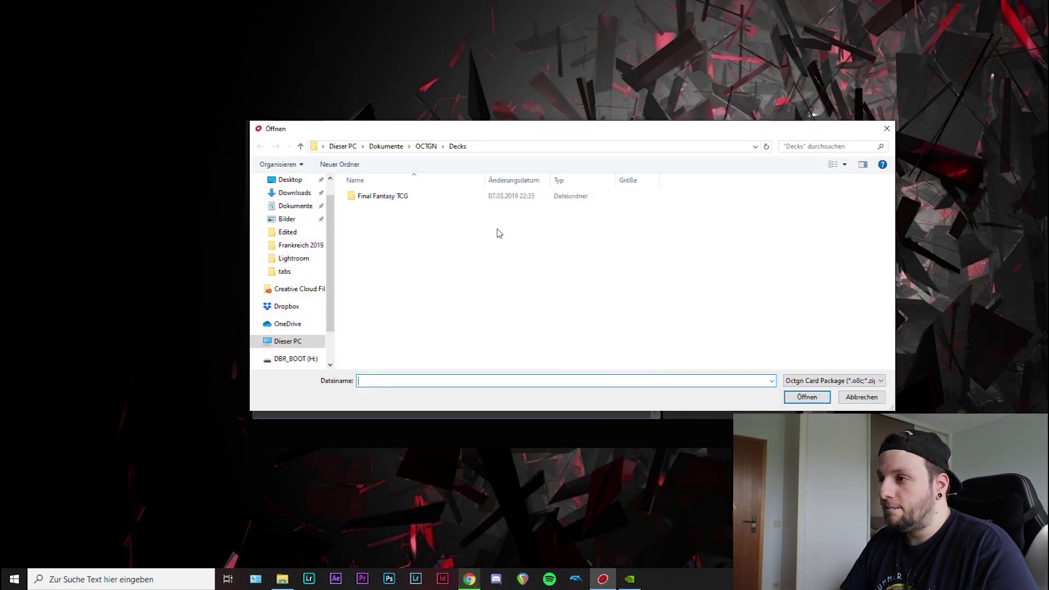
pyautogui.click(426, 147)
pyautogui.scroll(-1, 391, 269)
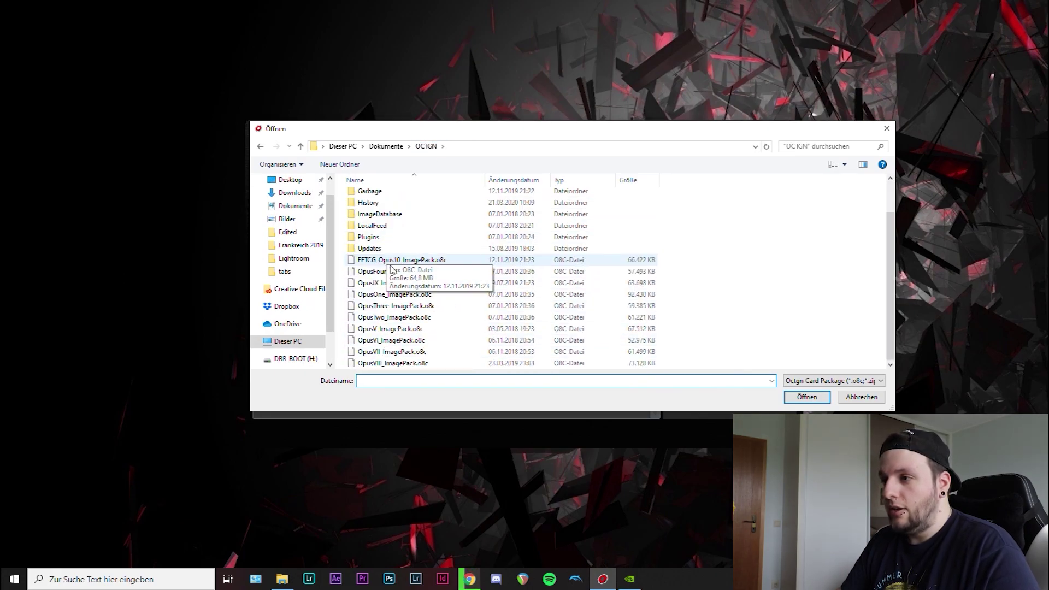
pyautogui.click(406, 261)
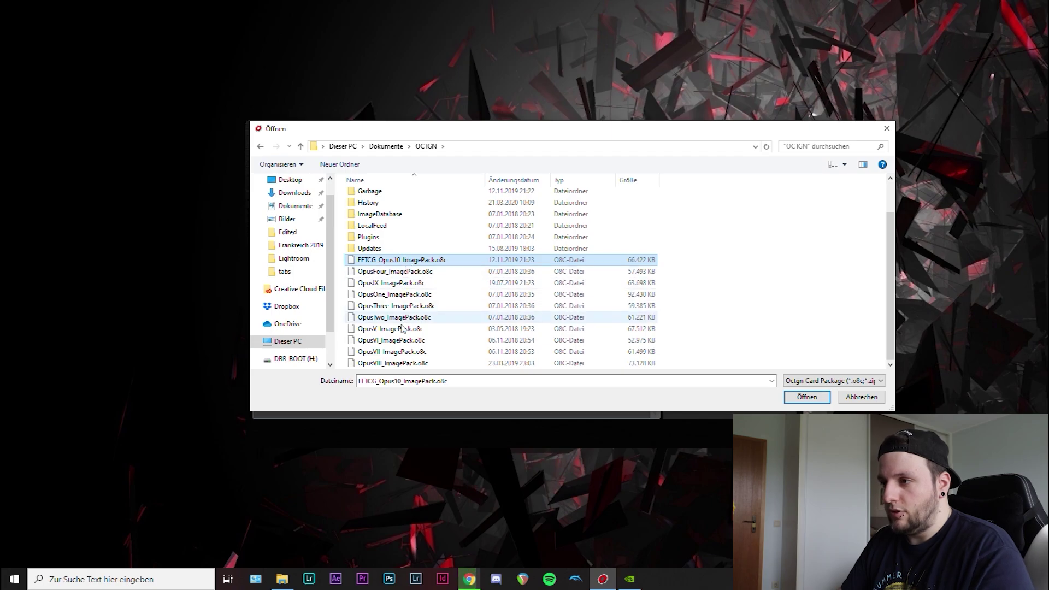
pyautogui.keyDown('shift'); pyautogui.click(405, 364); pyautogui.keyUp('shift')
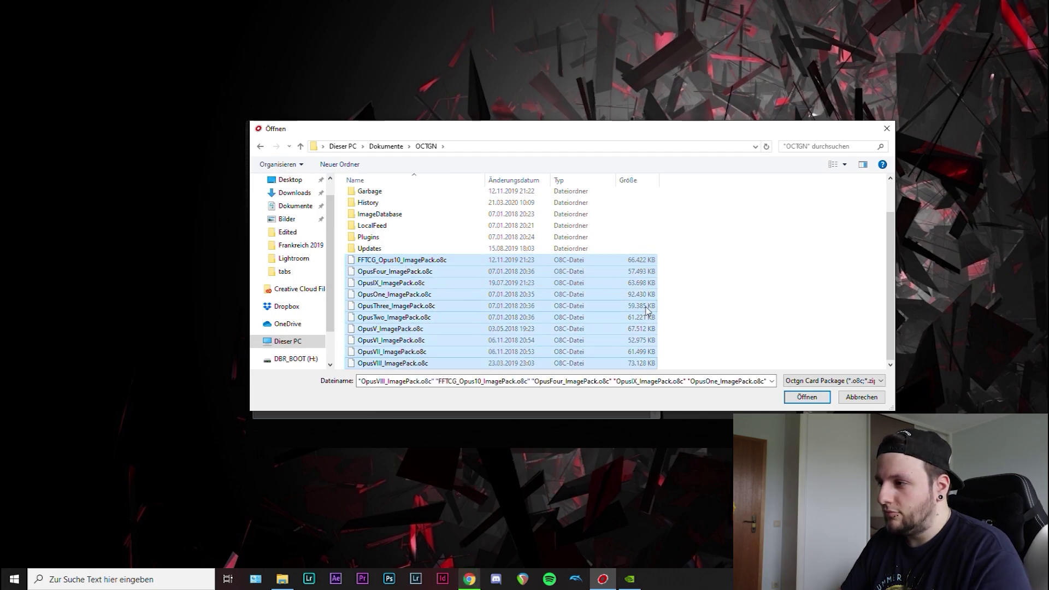
pyautogui.click(740, 313)
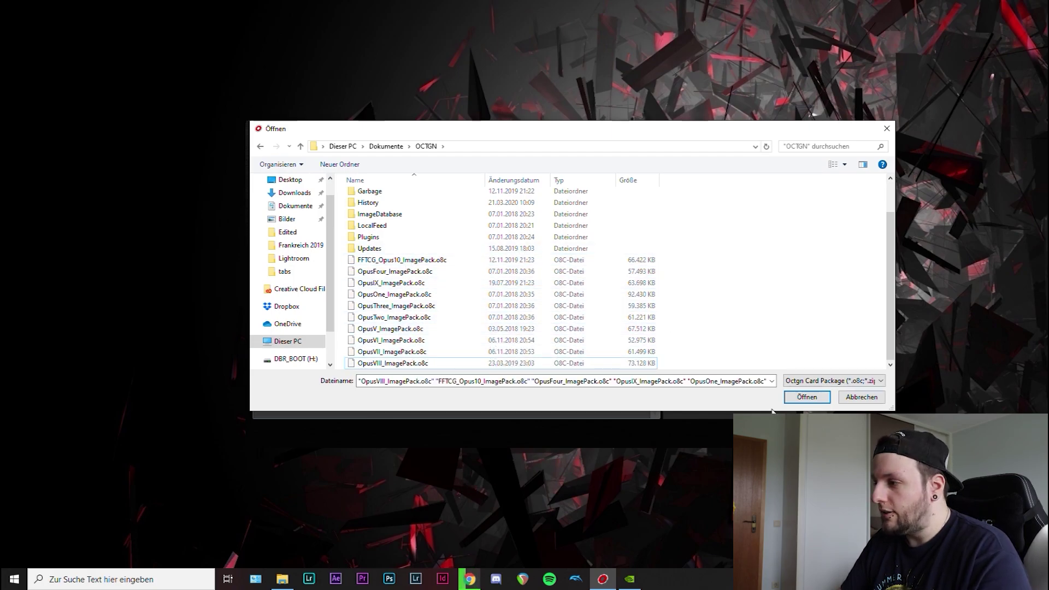
pyautogui.click(862, 397)
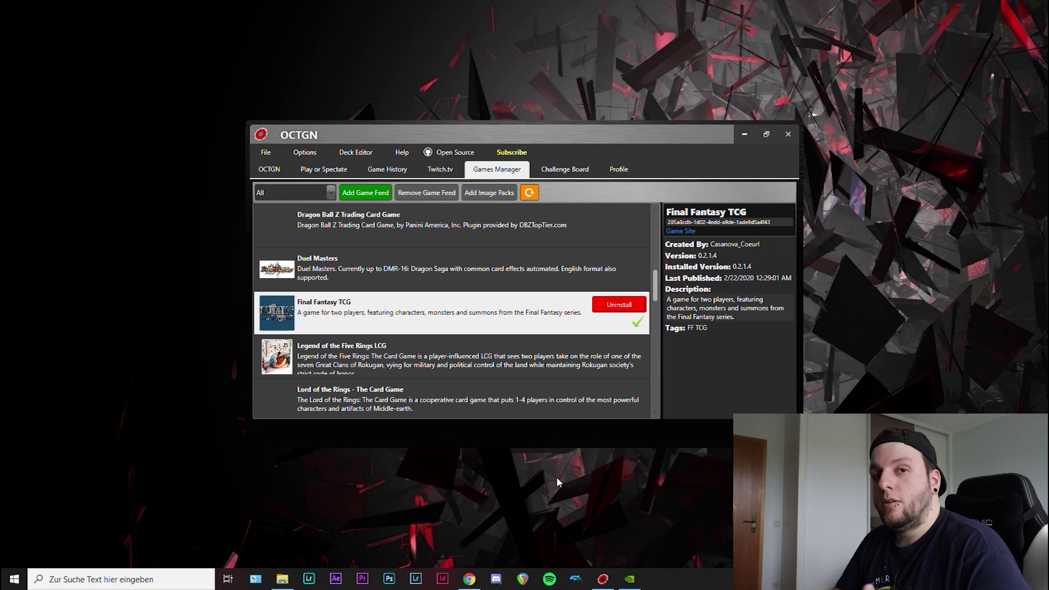
# - Look through the Final Fantasy TCG card list in OCTGN's deck editor and close the editor
pyautogui.click(356, 153)
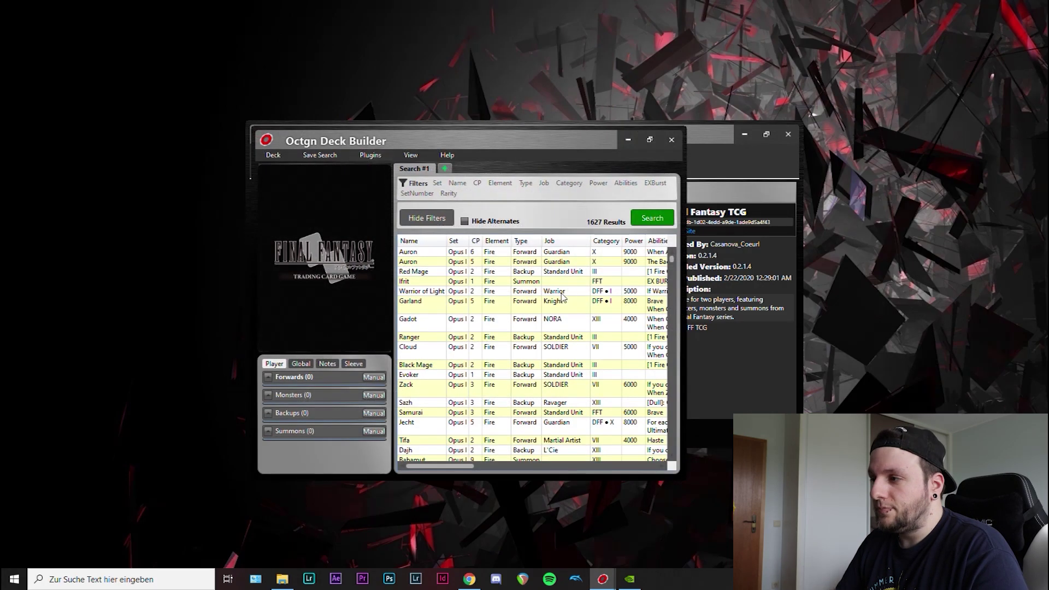
pyautogui.moveTo(673, 265); pyautogui.dragTo(668, 213)
pyautogui.click(672, 139)
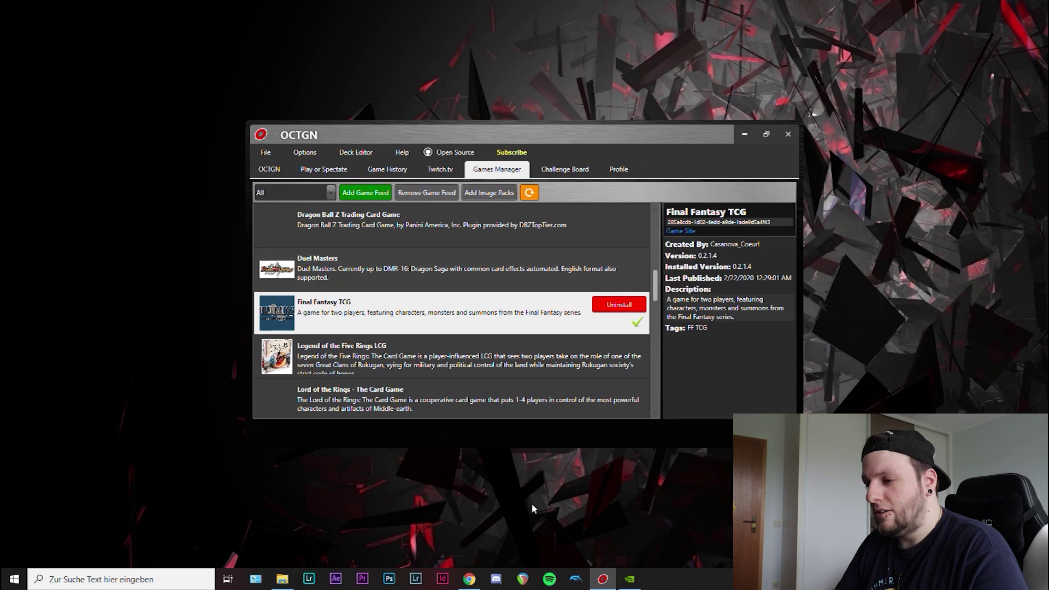
# - Switch to the FF Decks site in Chrome and open its Deck Editor to look over the empty deck form
pyautogui.click(470, 580)
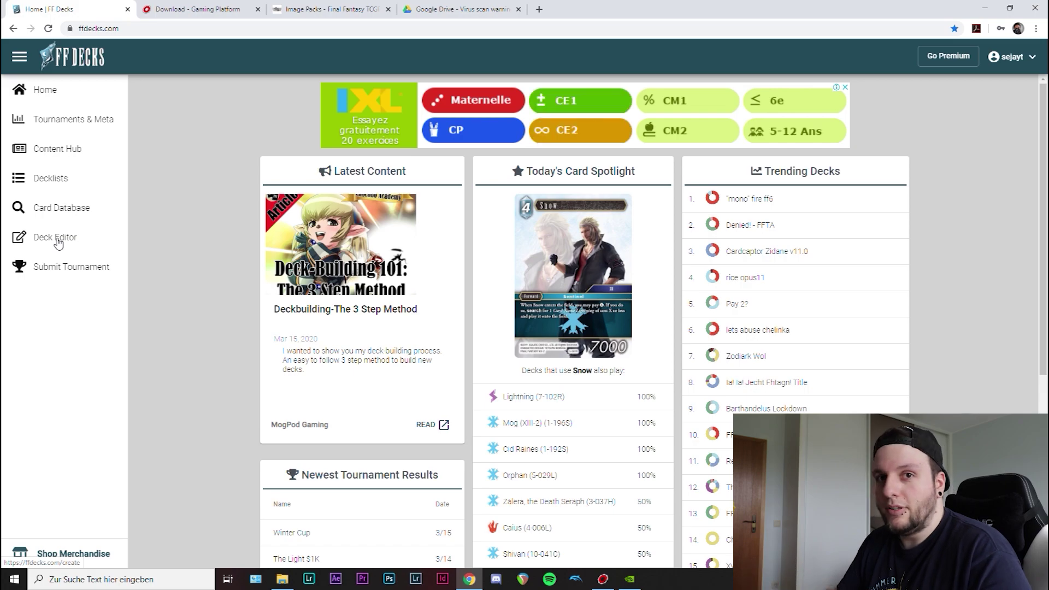
pyautogui.click(57, 238)
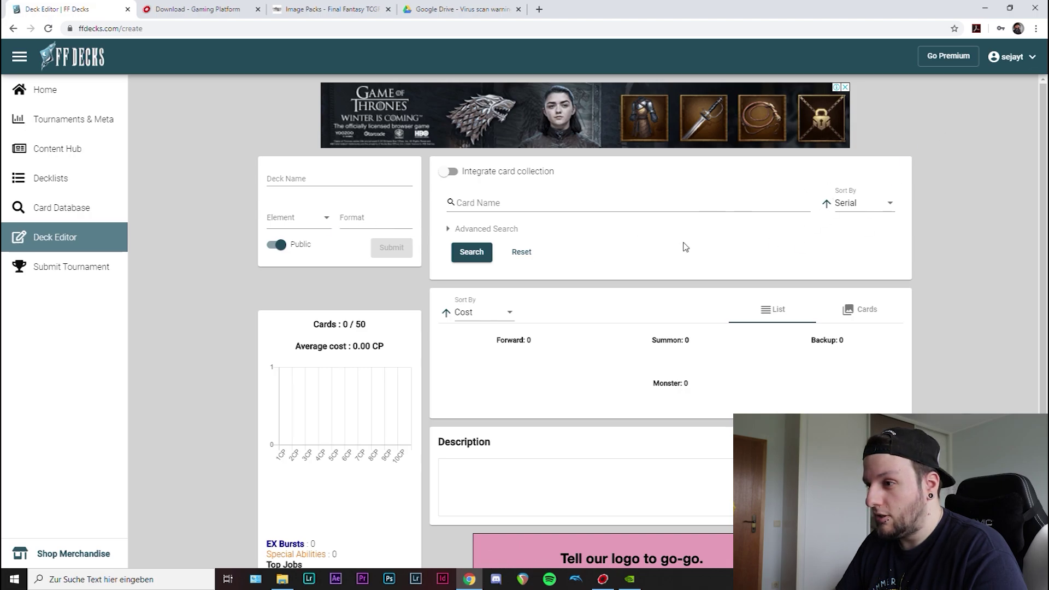
pyautogui.scroll(-1, 678, 244)
pyautogui.scroll(1, 780, 195)
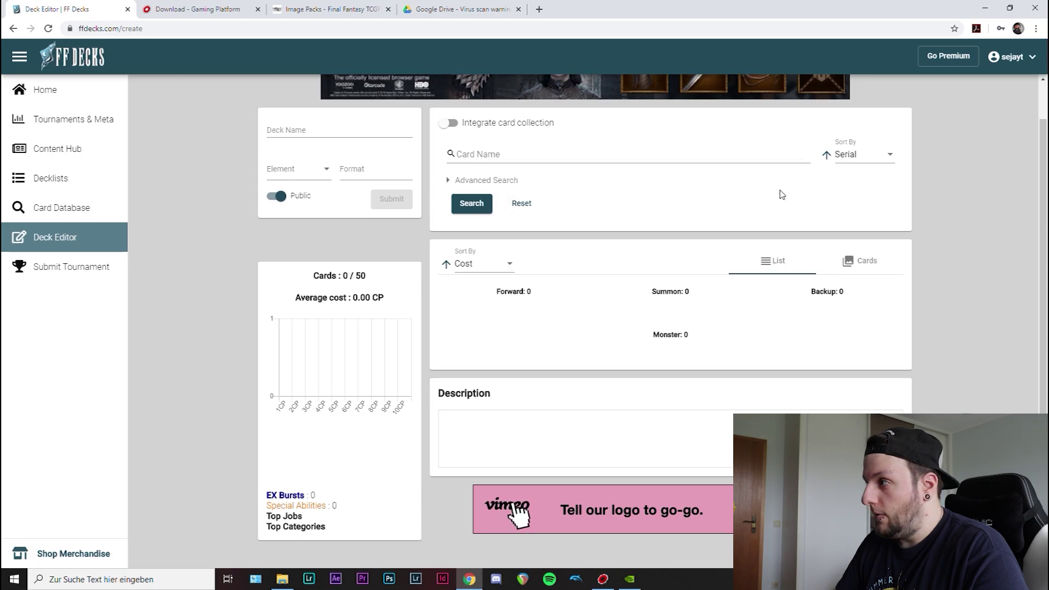
# - Export the FF Decks deck "Le dieu du mono feu" in OCTGN format and open the Decks folder inside the OCTGN documents folder
pyautogui.click(1022, 57)
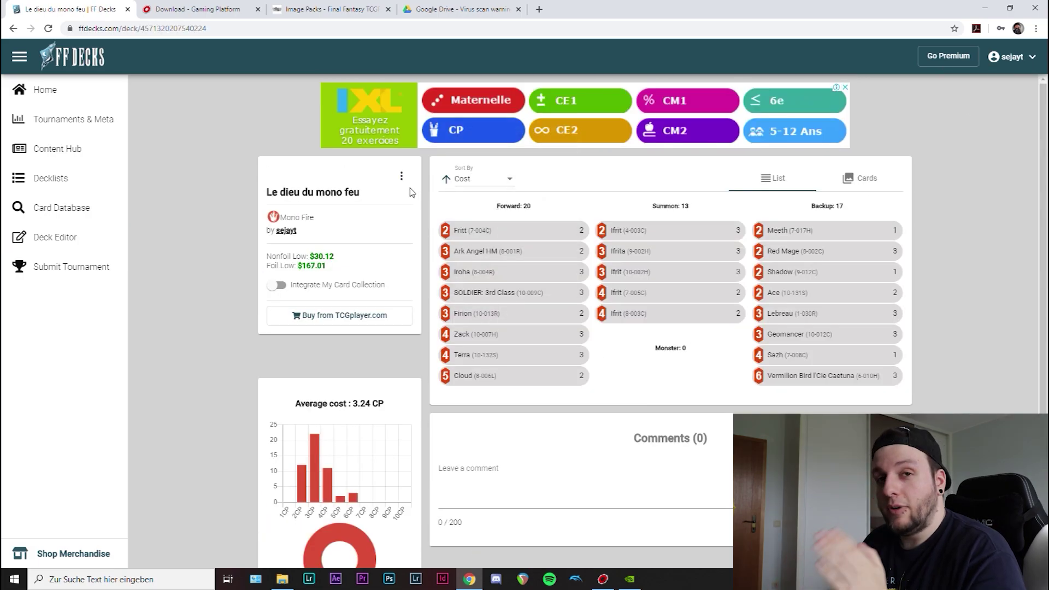
pyautogui.click(401, 179)
pyautogui.moveTo(455, 261)
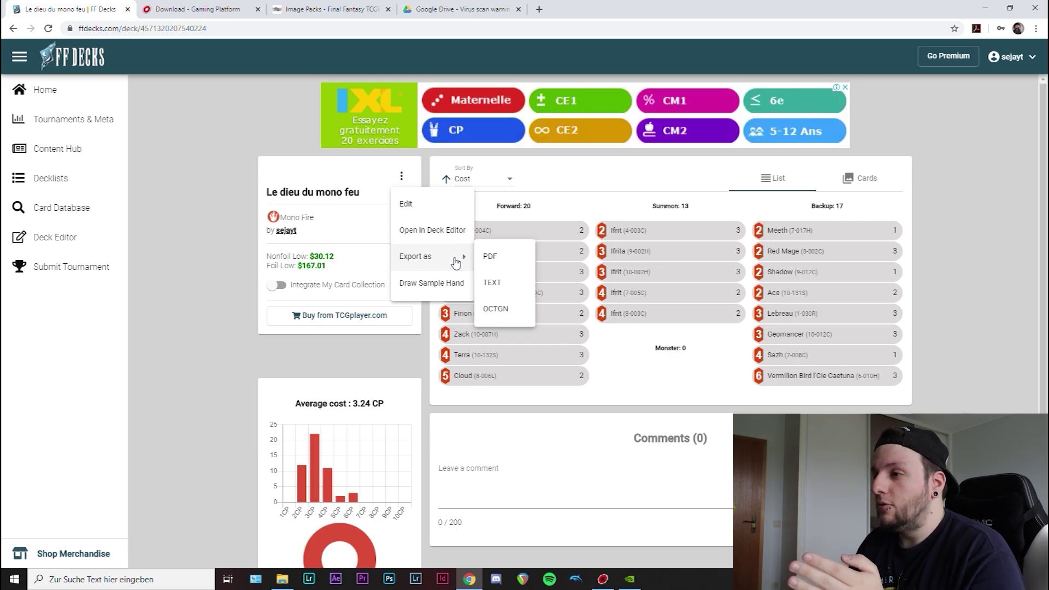
pyautogui.click(401, 177)
pyautogui.click(402, 178)
pyautogui.moveTo(426, 258)
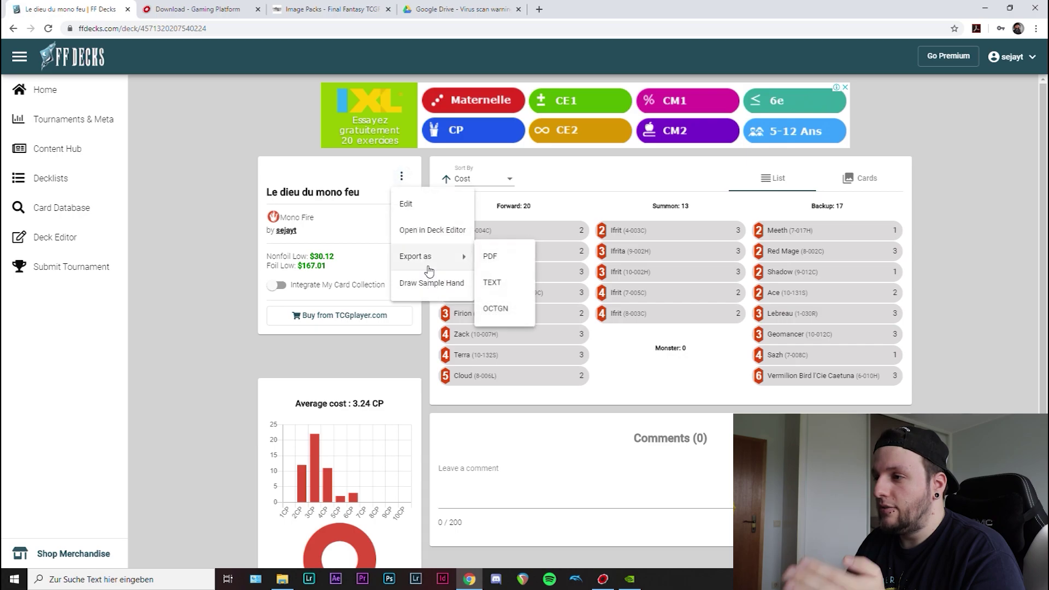
pyautogui.click(501, 311)
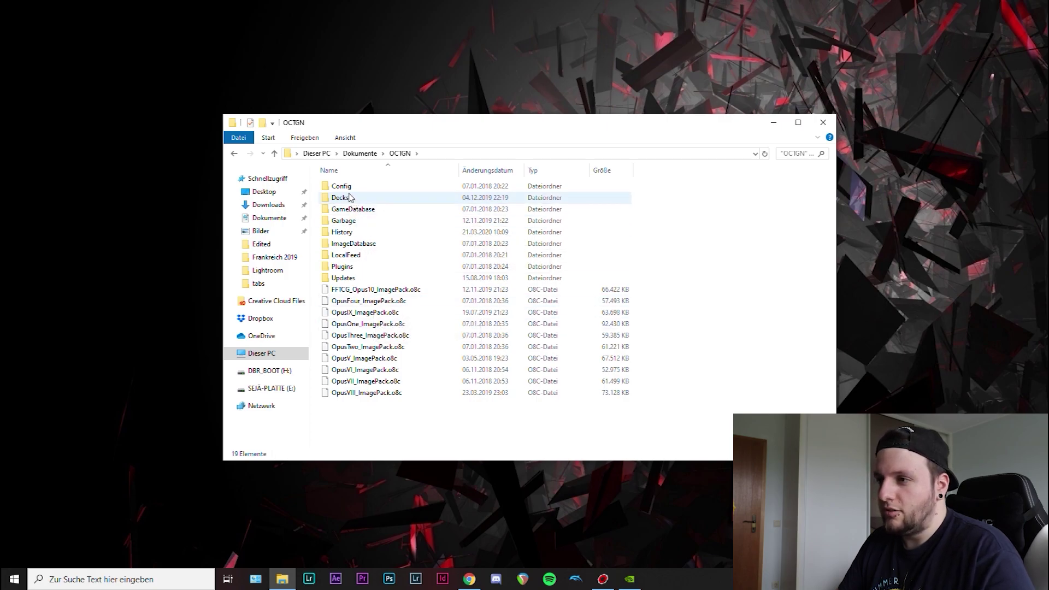
pyautogui.doubleClick(343, 201)
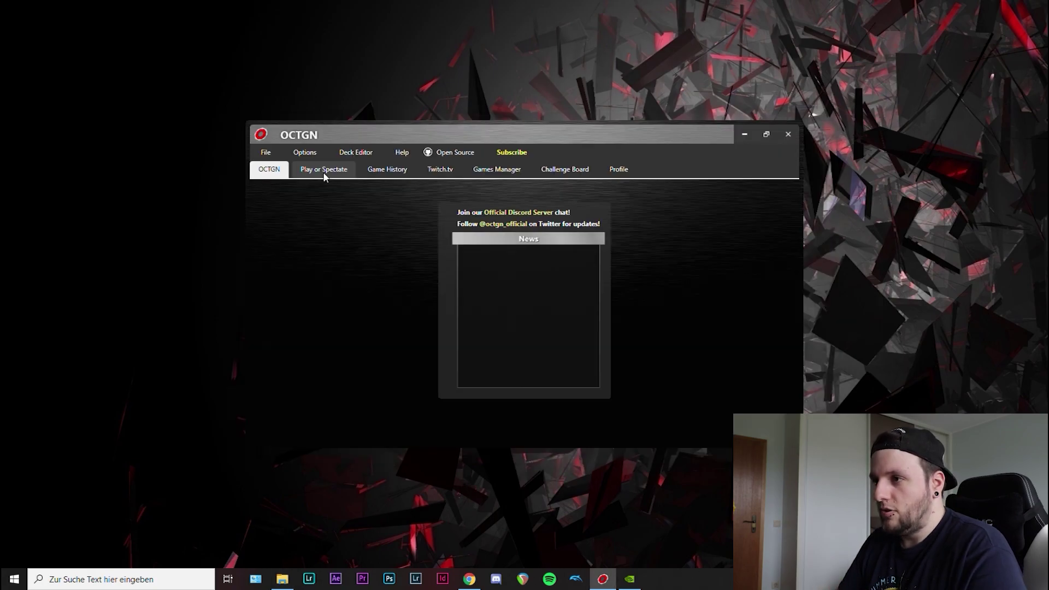
# - Switch to OCTGN, host a Final Fantasy TCG game named Deck Testing without a password, start it and maximize the game table
pyautogui.click(324, 170)
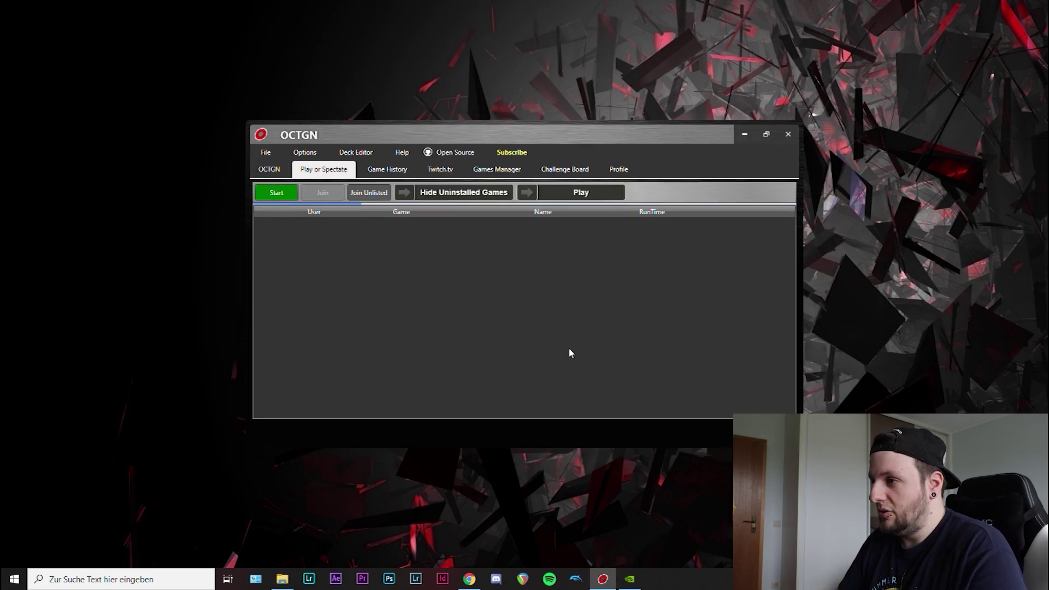
pyautogui.click(277, 194)
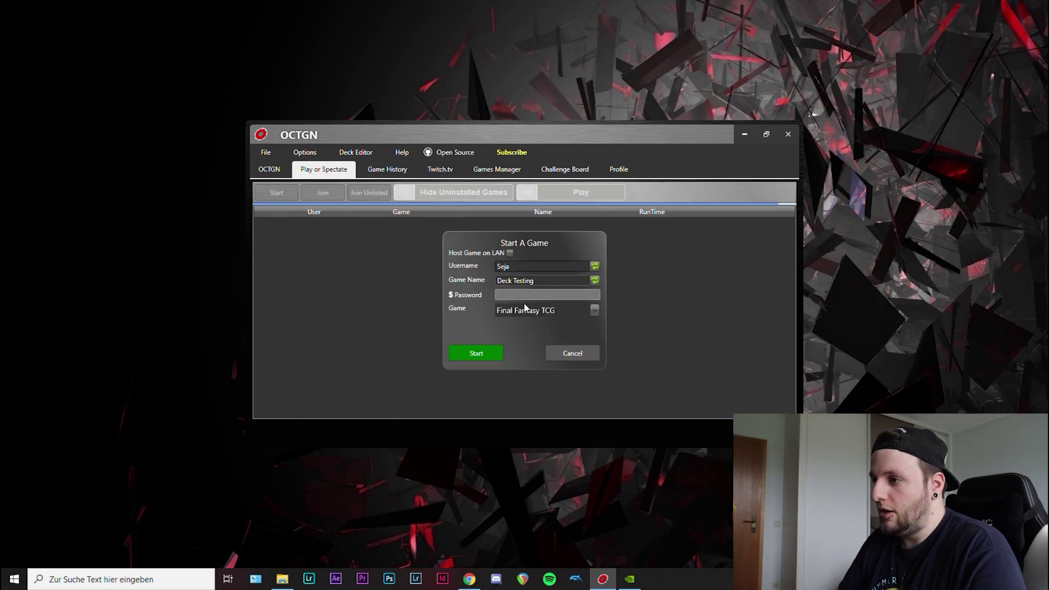
pyautogui.click(475, 356)
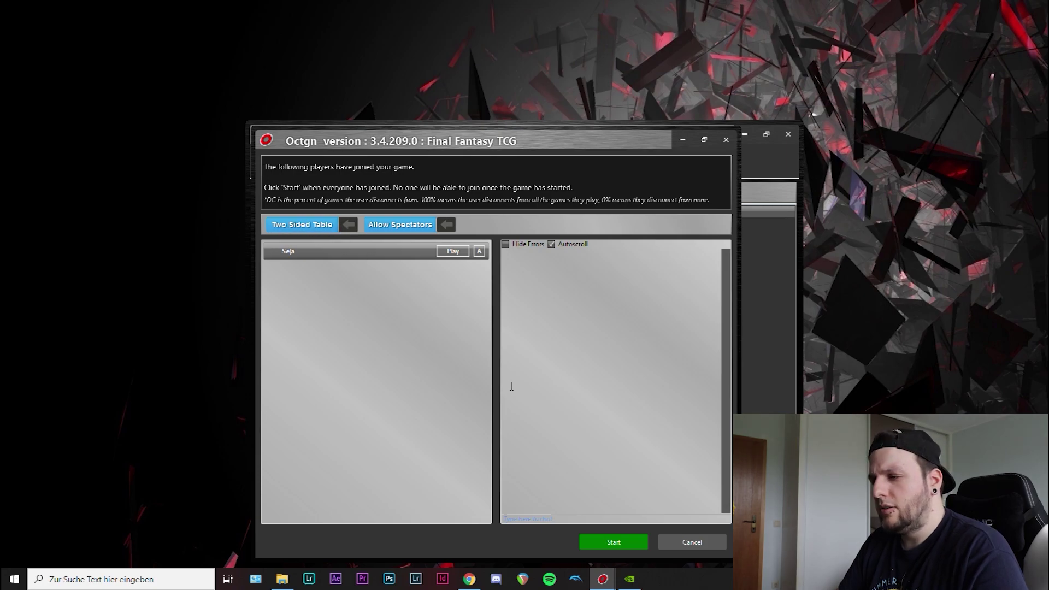
pyautogui.click(615, 542)
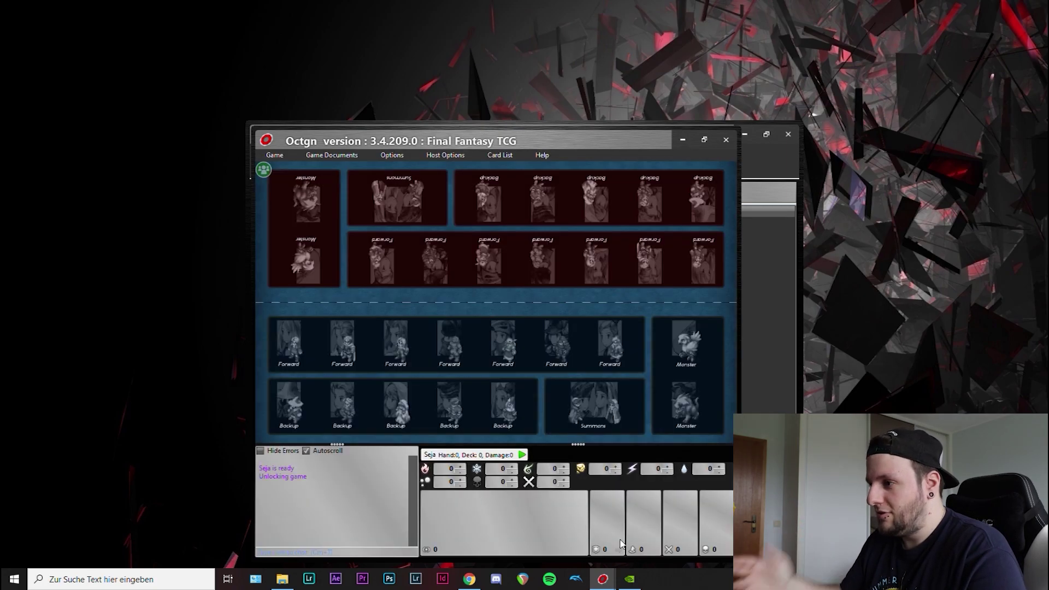
pyautogui.click(697, 146)
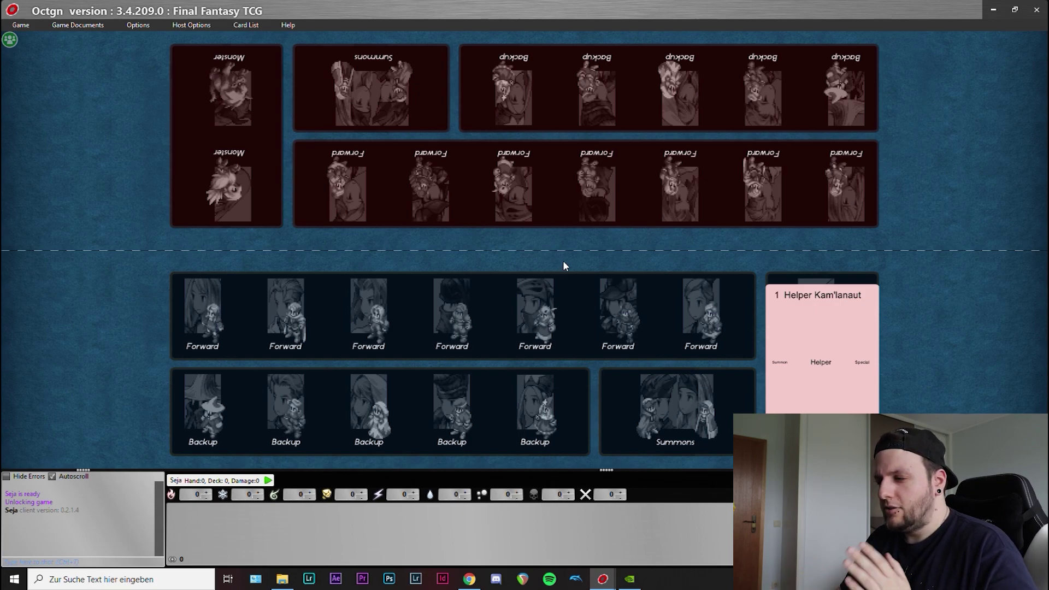
# - Move the Helper Kam'lanaut card from the table to the Break Zone
pyautogui.moveTo(808, 357)
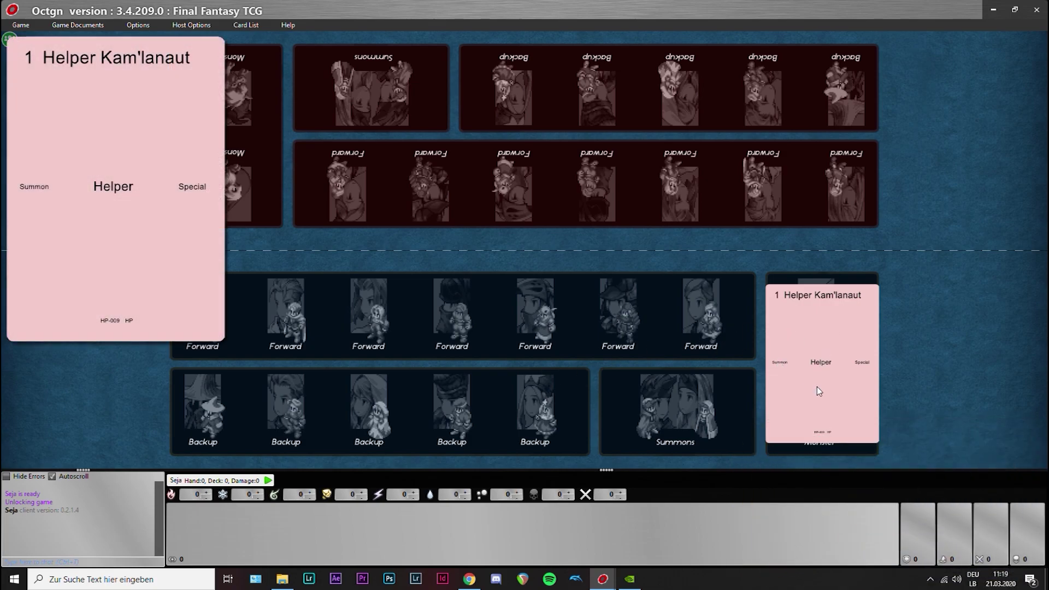
pyautogui.rightClick(818, 324)
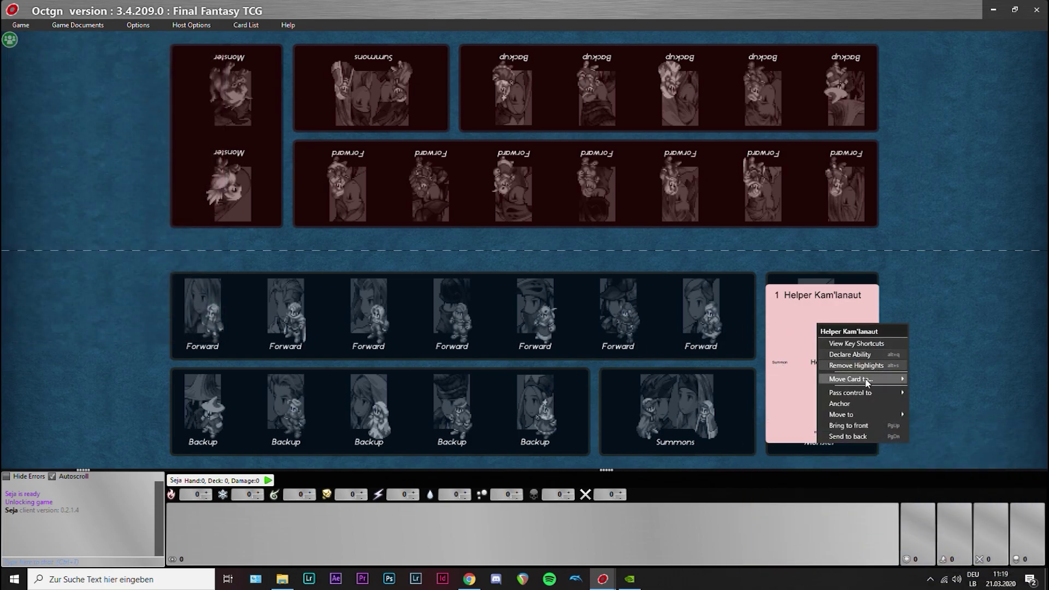
pyautogui.moveTo(868, 381)
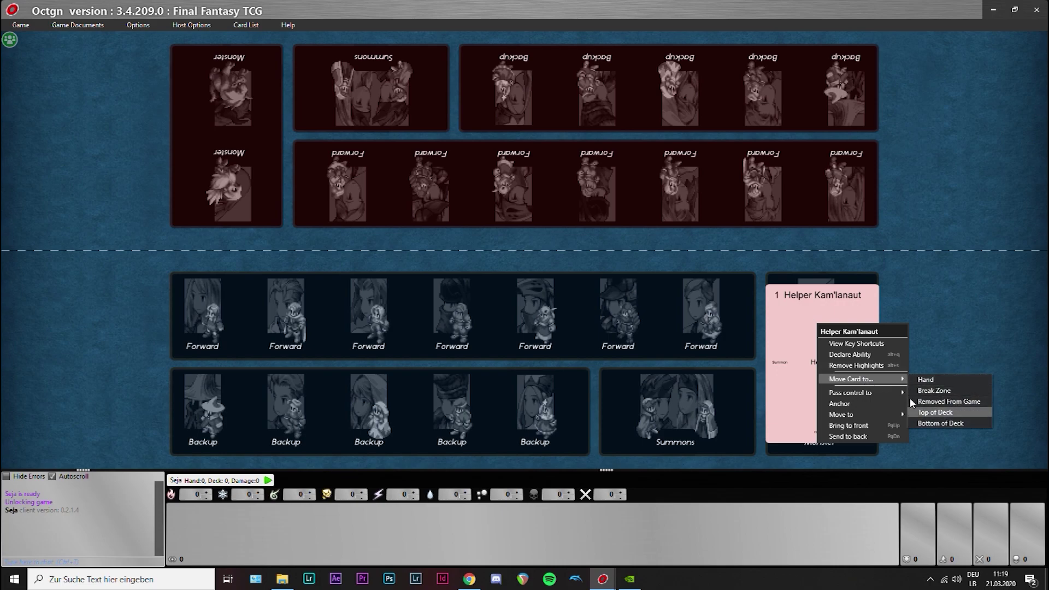
pyautogui.click(910, 403)
pyautogui.rightClick(825, 321)
pyautogui.moveTo(873, 379)
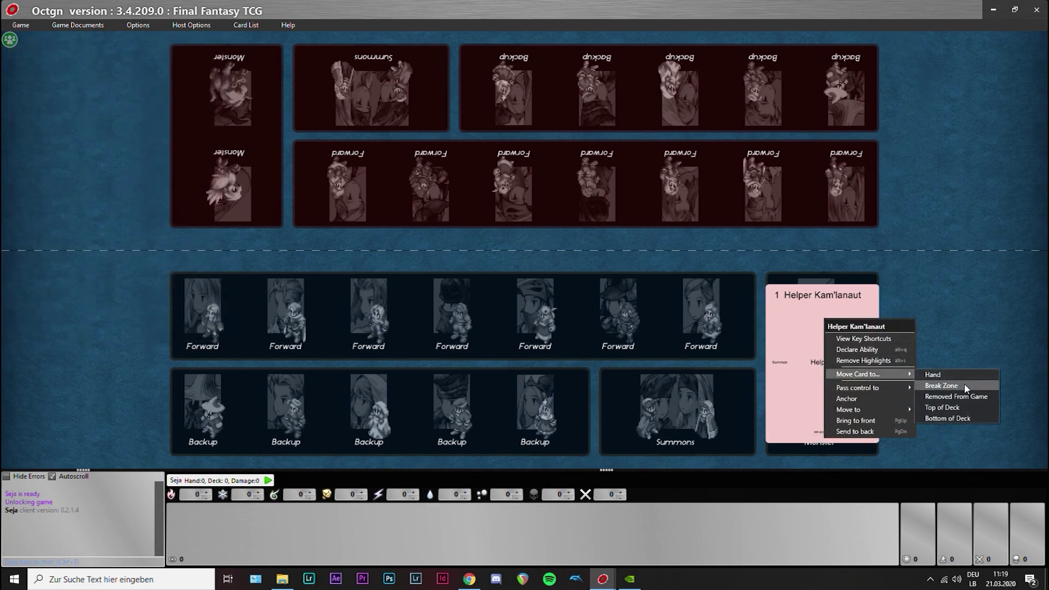
pyautogui.click(942, 386)
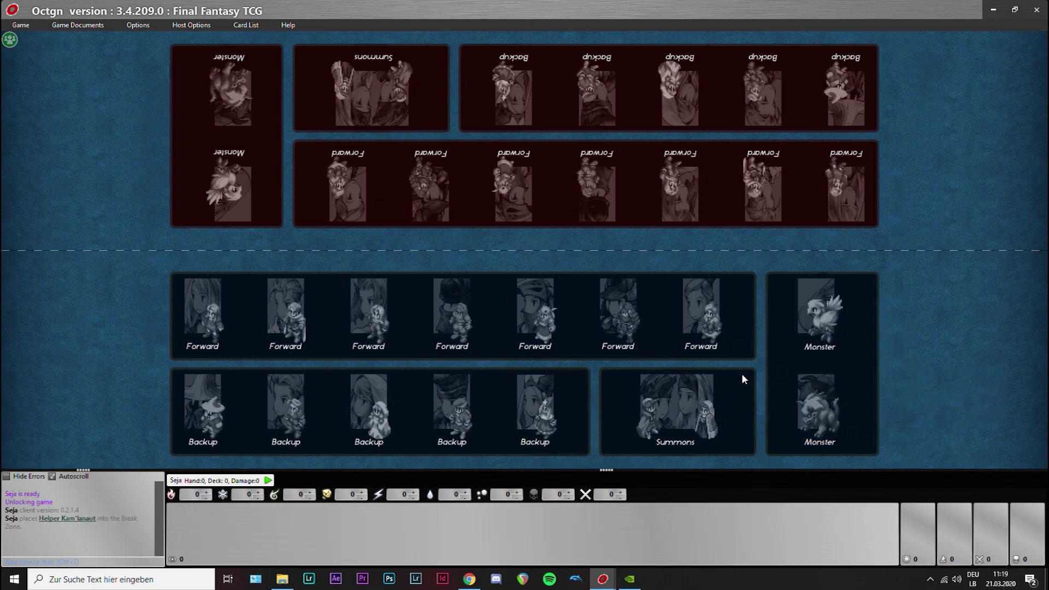
# - Load the deck "Sky Pirates easy version" from the OCTGN Decks folder into the game
pyautogui.click(27, 27)
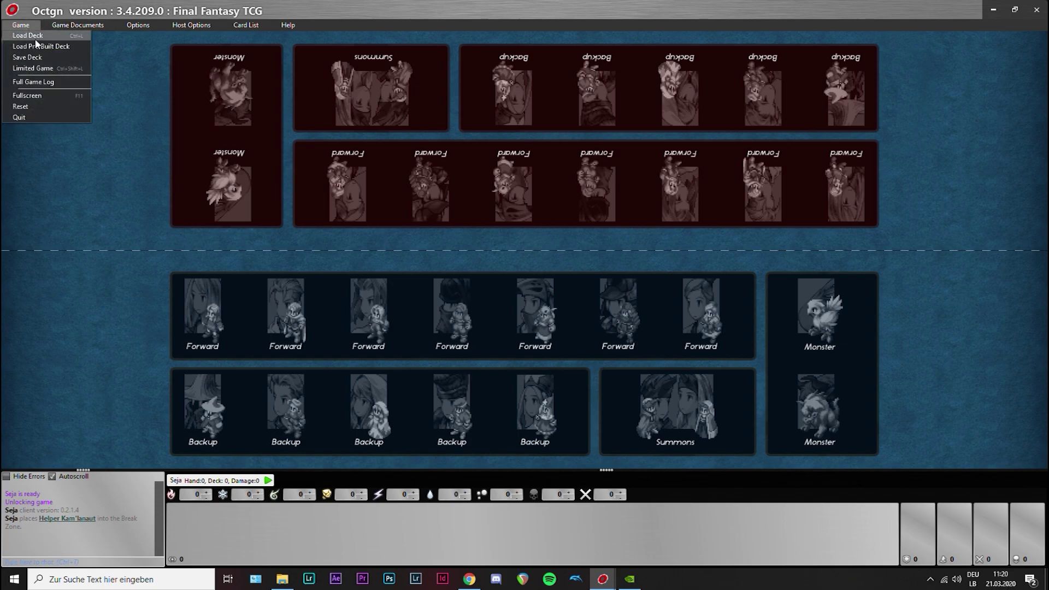
pyautogui.click(35, 36)
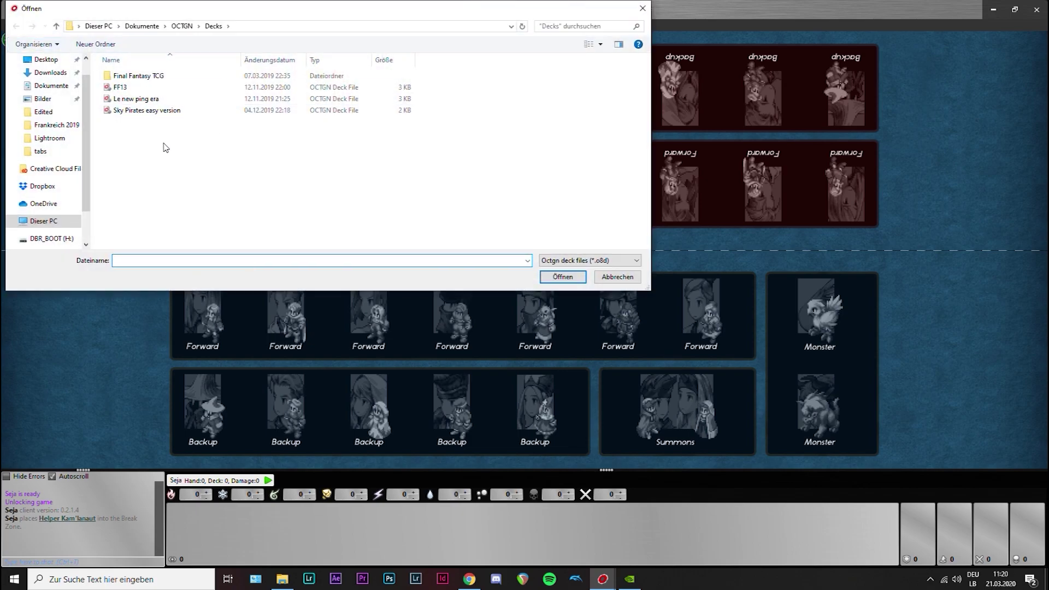
pyautogui.doubleClick(151, 111)
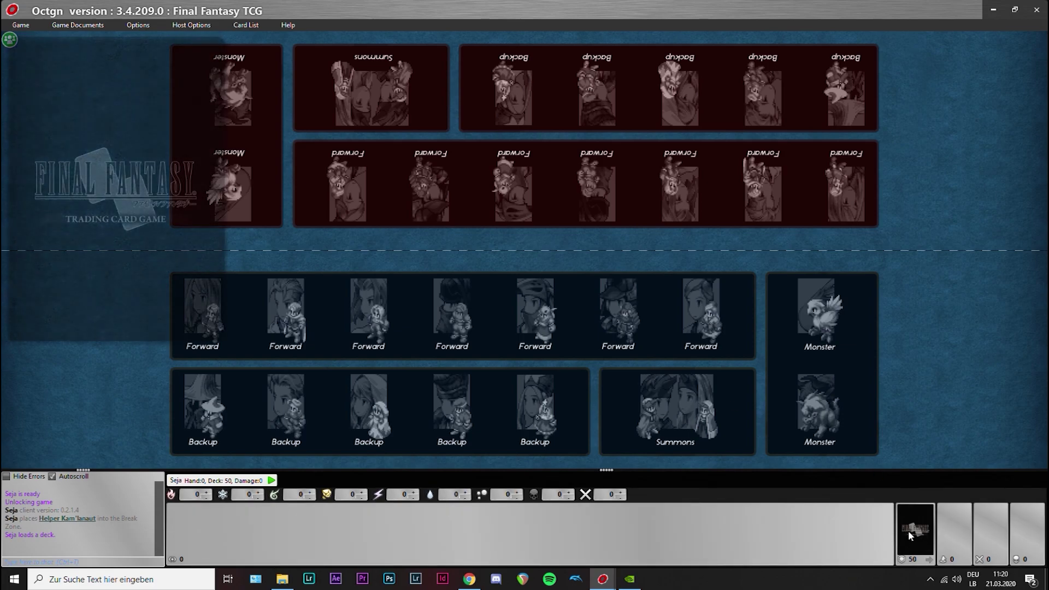
pyautogui.click(33, 27)
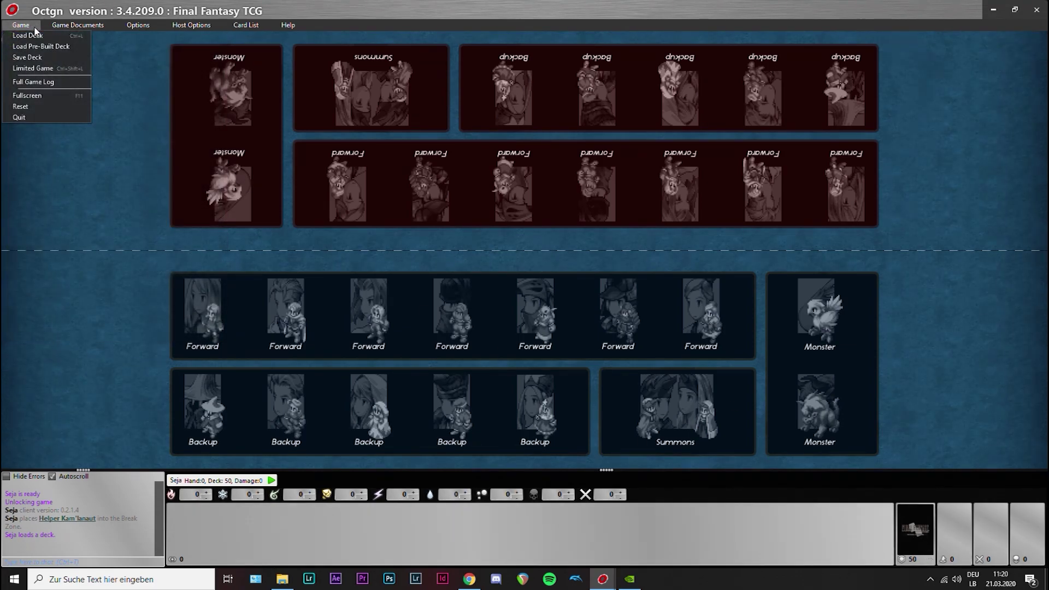
pyautogui.click(425, 259)
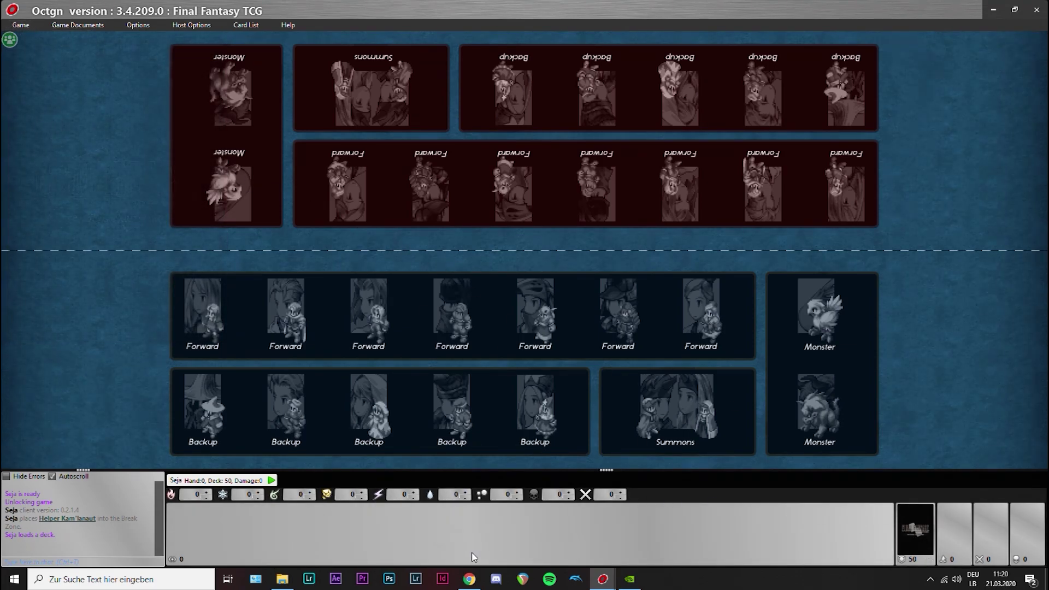
# - Examine the actions available for the table, the hand, the deck and the Damage Zone without choosing any
pyautogui.rightClick(145, 340)
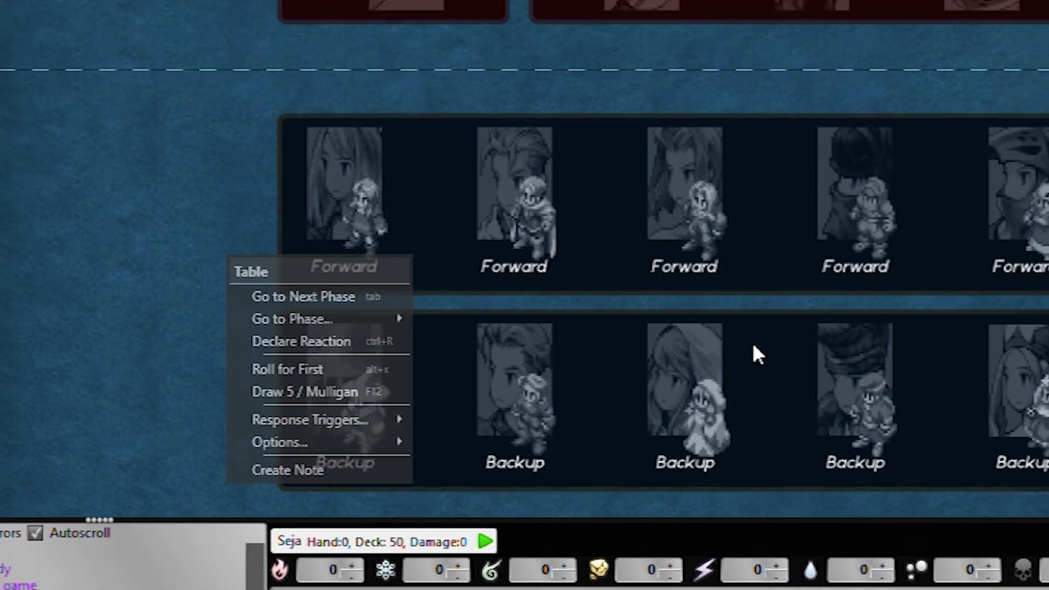
pyautogui.click(694, 532)
pyautogui.rightClick(672, 531)
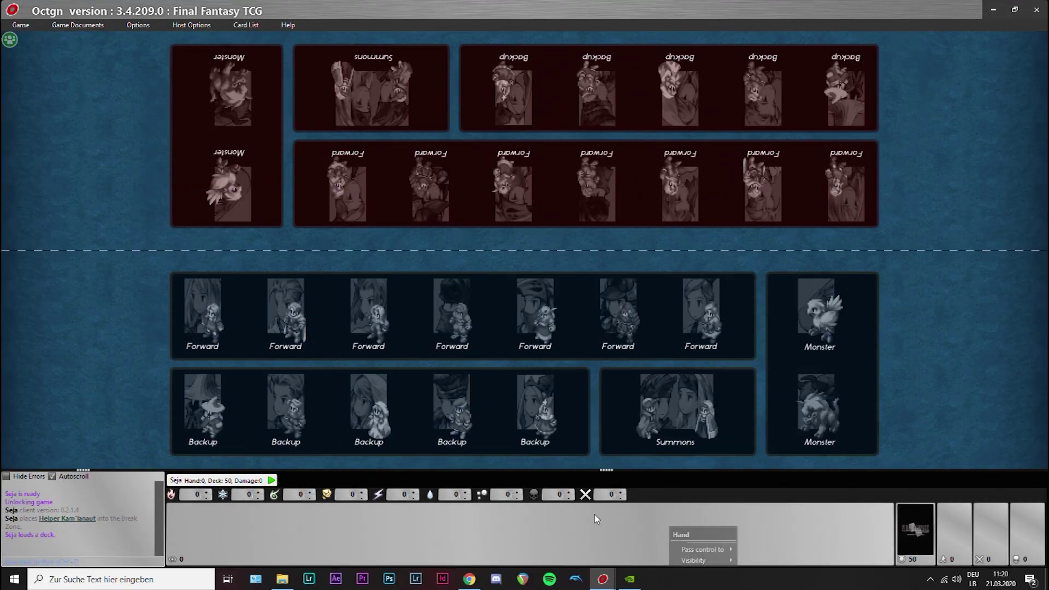
pyautogui.rightClick(596, 516)
pyautogui.rightClick(955, 527)
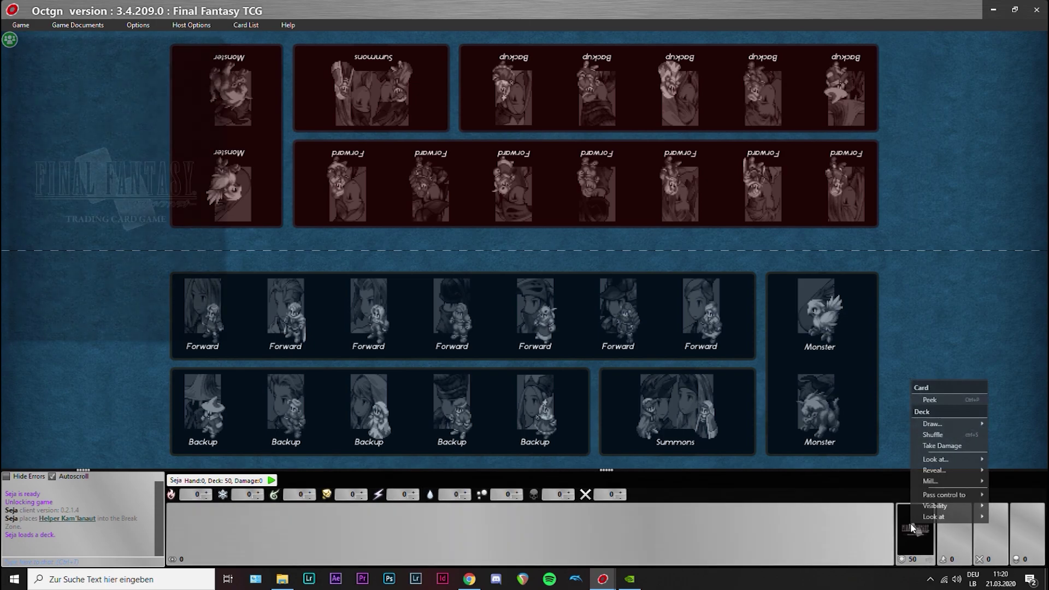
pyautogui.rightClick(955, 528)
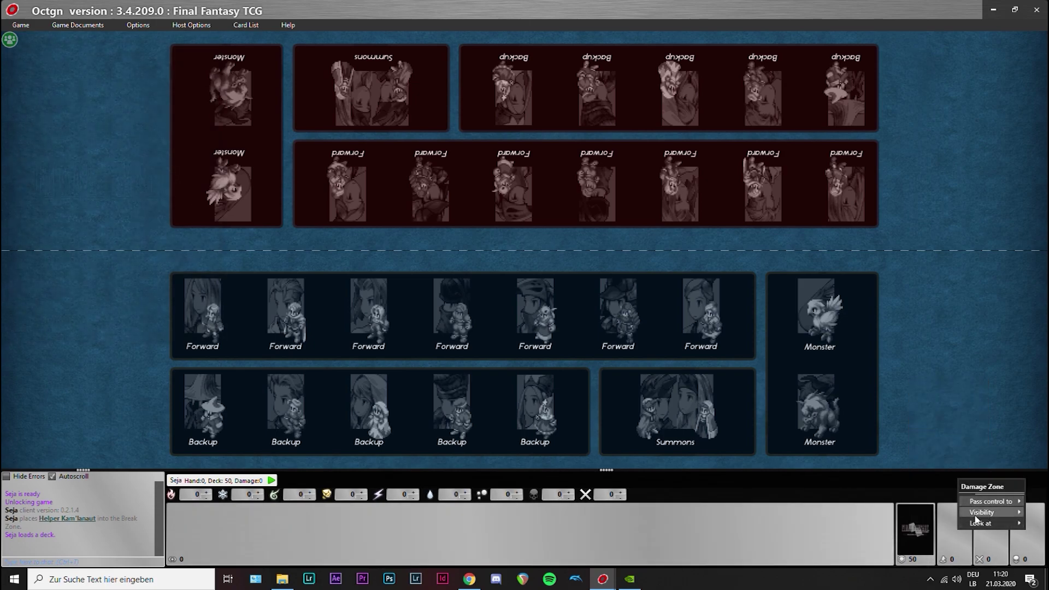
pyautogui.press('Escape')
# - Roll the die to determine who goes first, and enter the Active Phase
pyautogui.rightClick(105, 326)
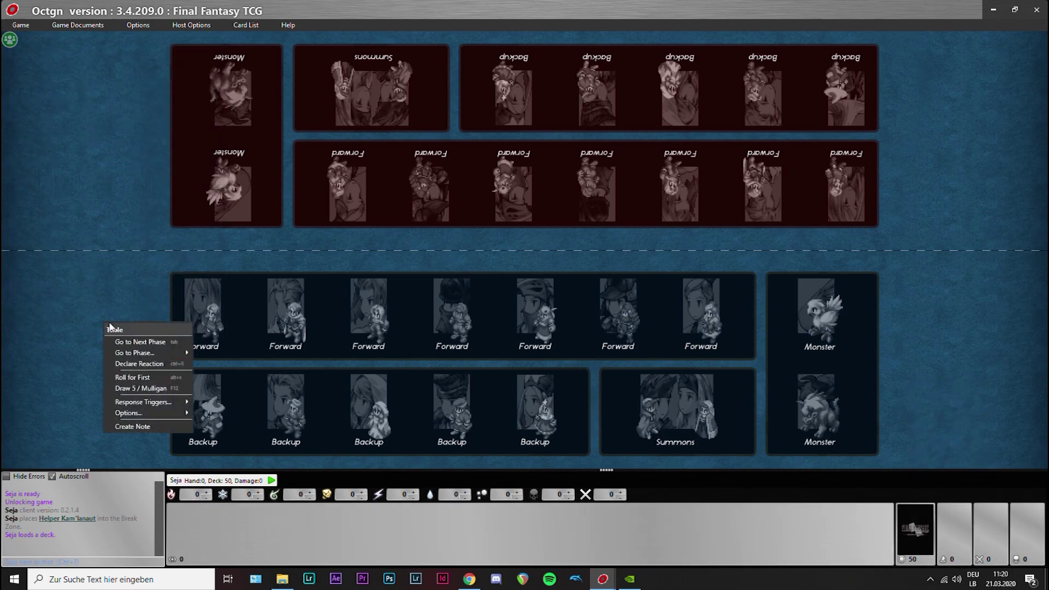
pyautogui.click(138, 379)
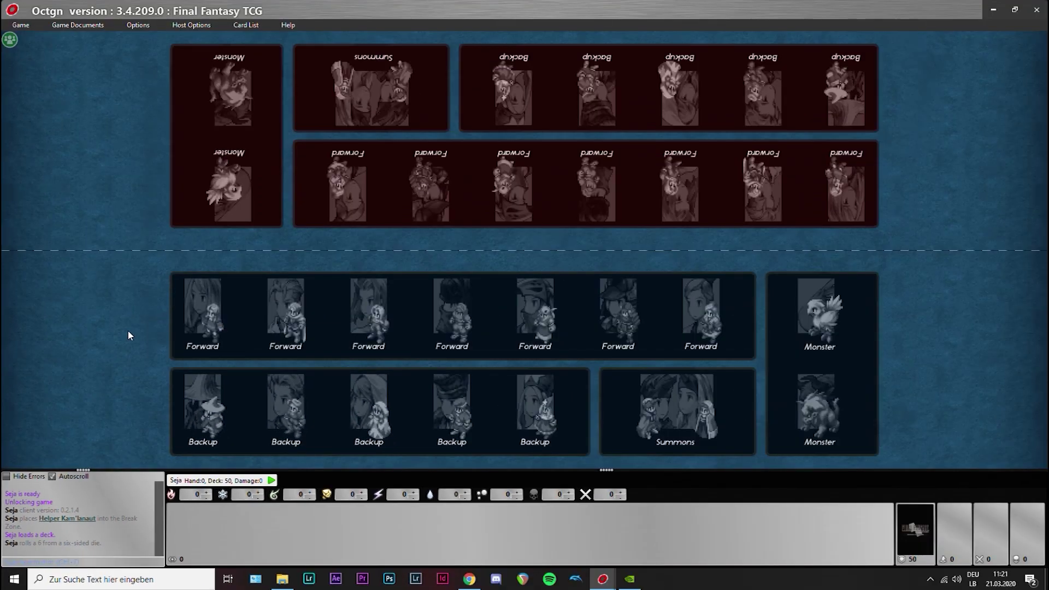
pyautogui.rightClick(128, 332)
pyautogui.moveTo(210, 362)
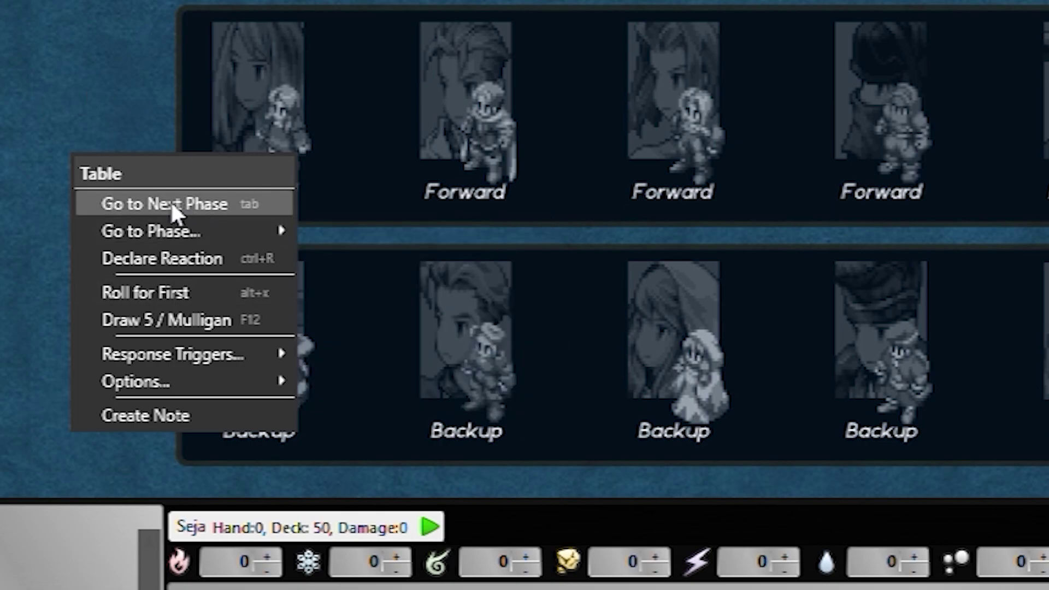
pyautogui.moveTo(211, 232)
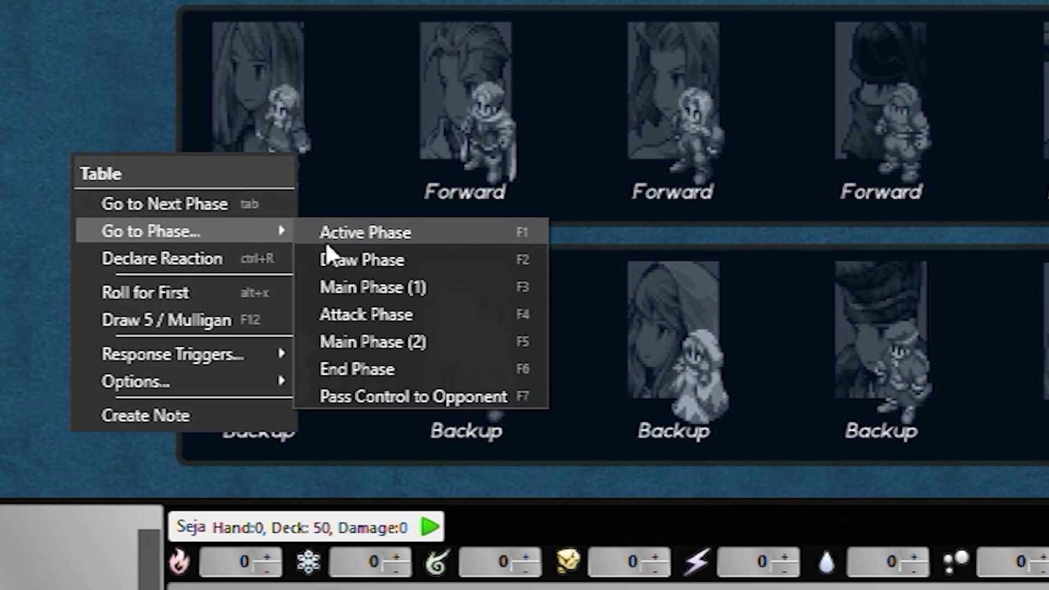
pyautogui.click(438, 242)
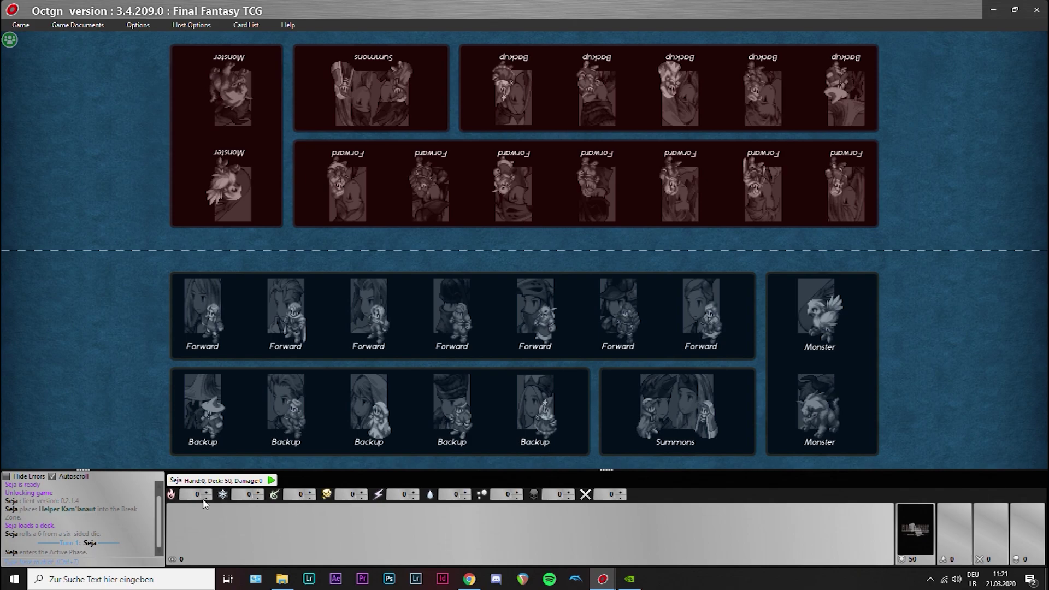
# - Draw the opening hand of five cards with the table's Draw 5 / Mulligan action
pyautogui.rightClick(152, 324)
pyautogui.click(117, 402)
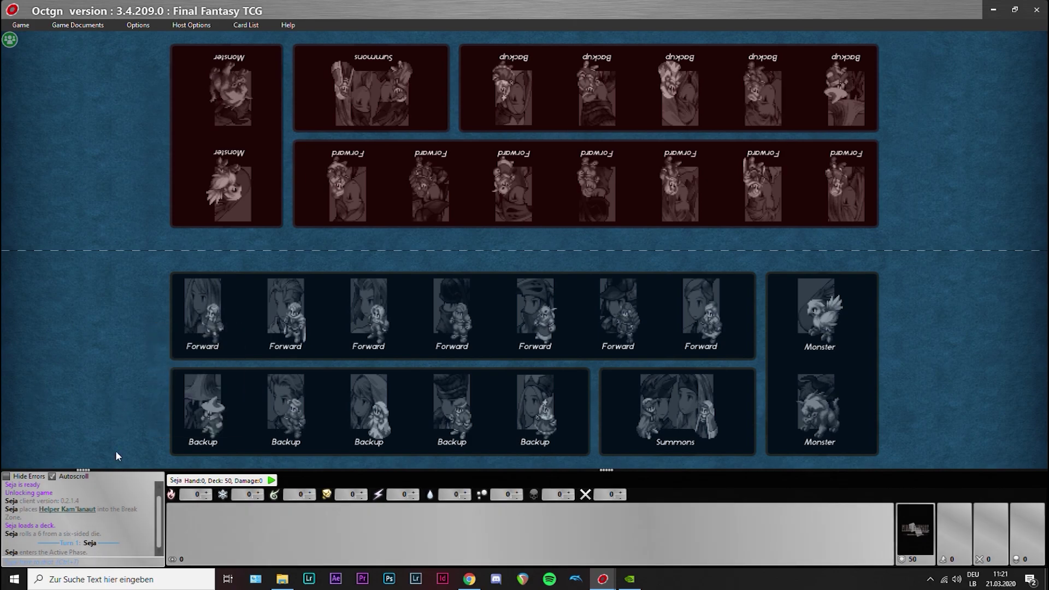
pyautogui.rightClick(126, 341)
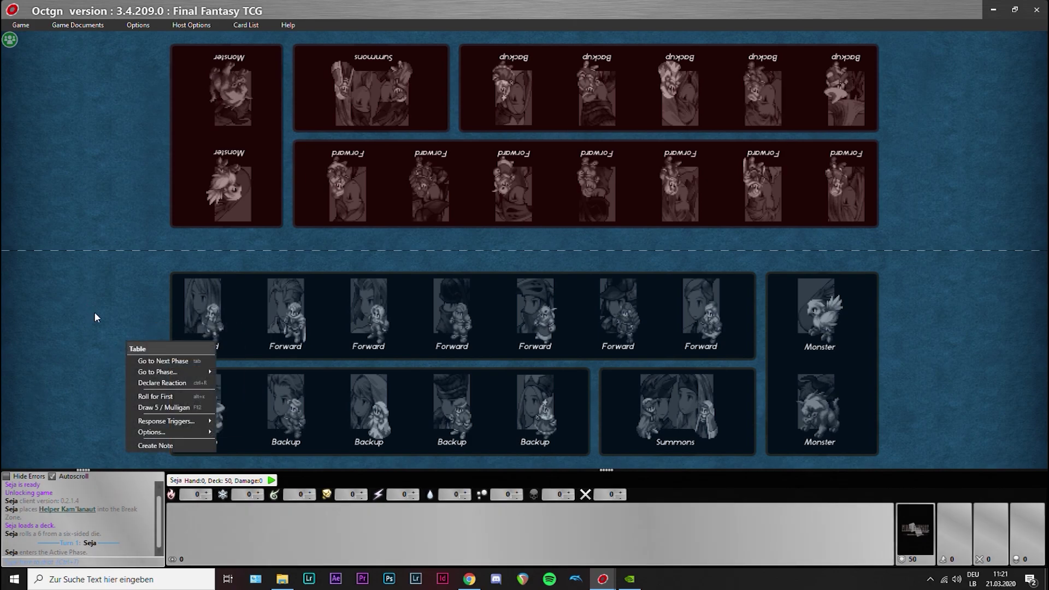
pyautogui.click(156, 407)
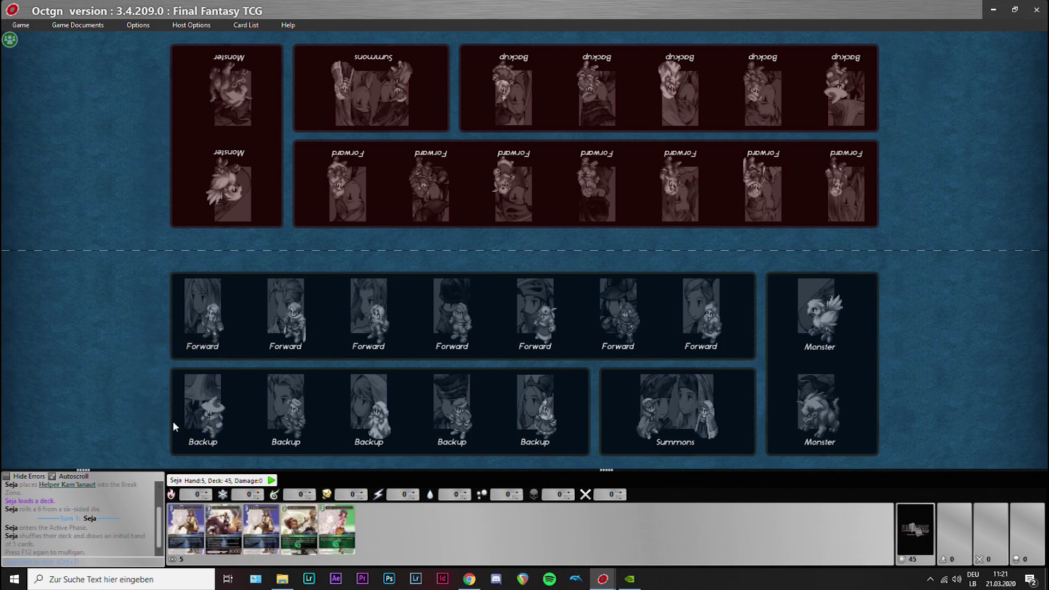
# - Enlarge the hand area so the cards are readable, and take a mulligan for five new cards
pyautogui.moveTo(606, 470); pyautogui.dragTo(607, 457)
pyautogui.moveTo(603, 447); pyautogui.dragTo(605, 430)
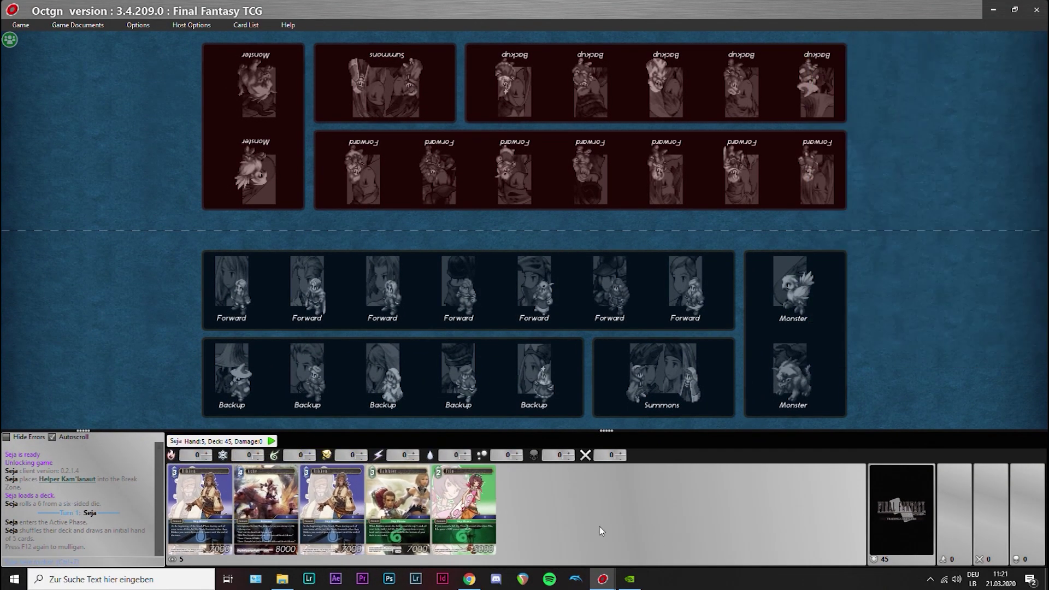
pyautogui.press('F12')
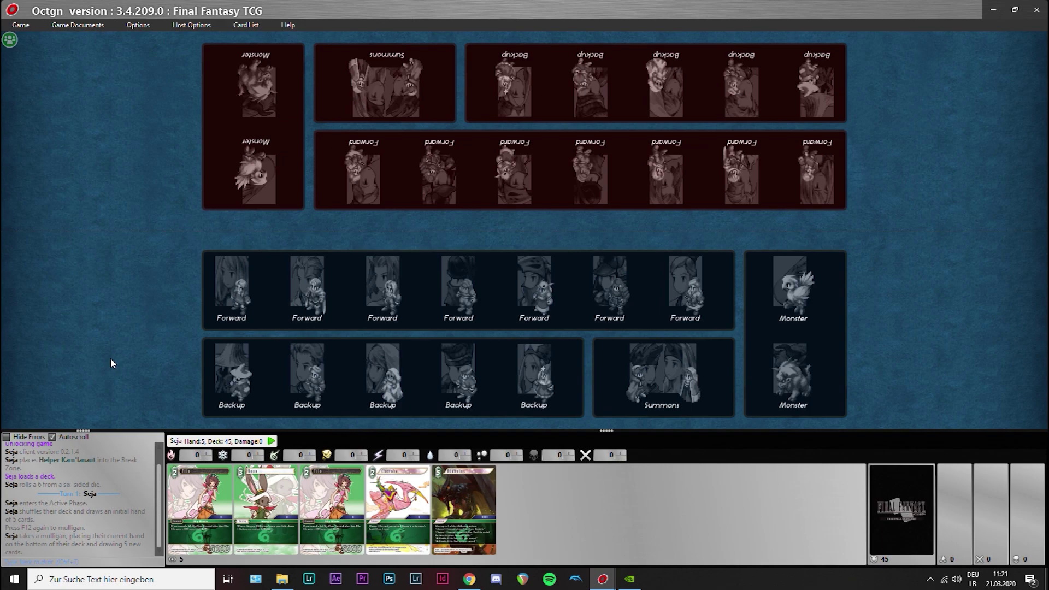
# - Advance the turn from the Active Phase through the Draw Phase to the first Main Phase
pyautogui.press('F1')
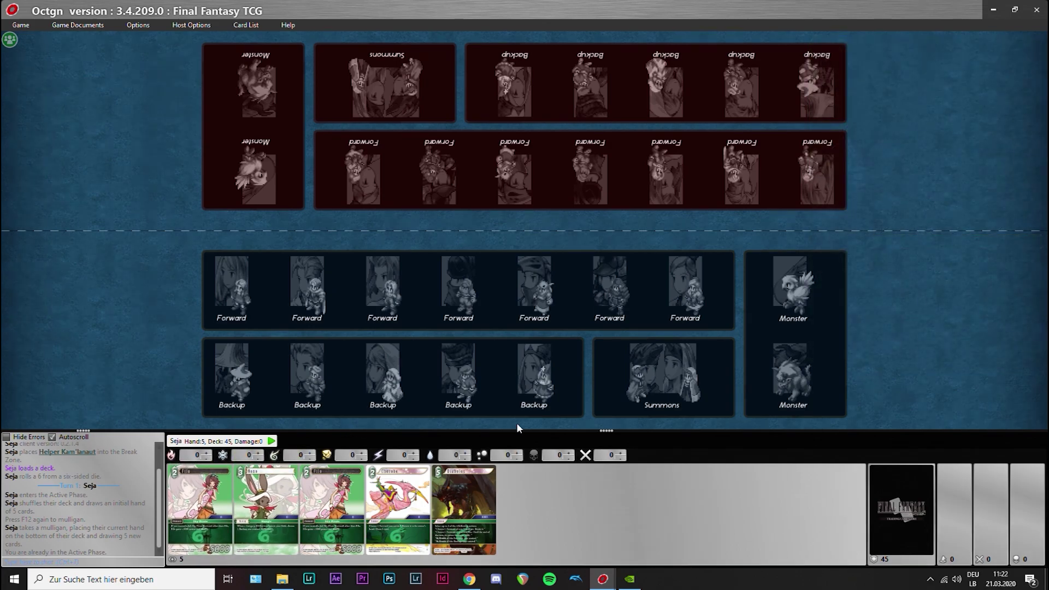
pyautogui.press('F2')
pyautogui.moveTo(467, 522)
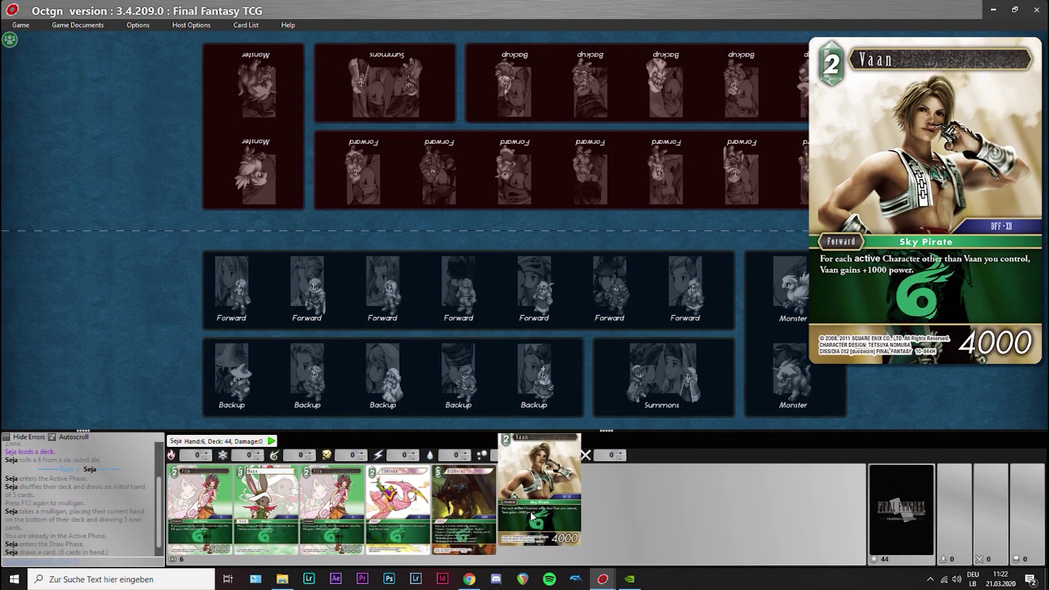
pyautogui.press('F3')
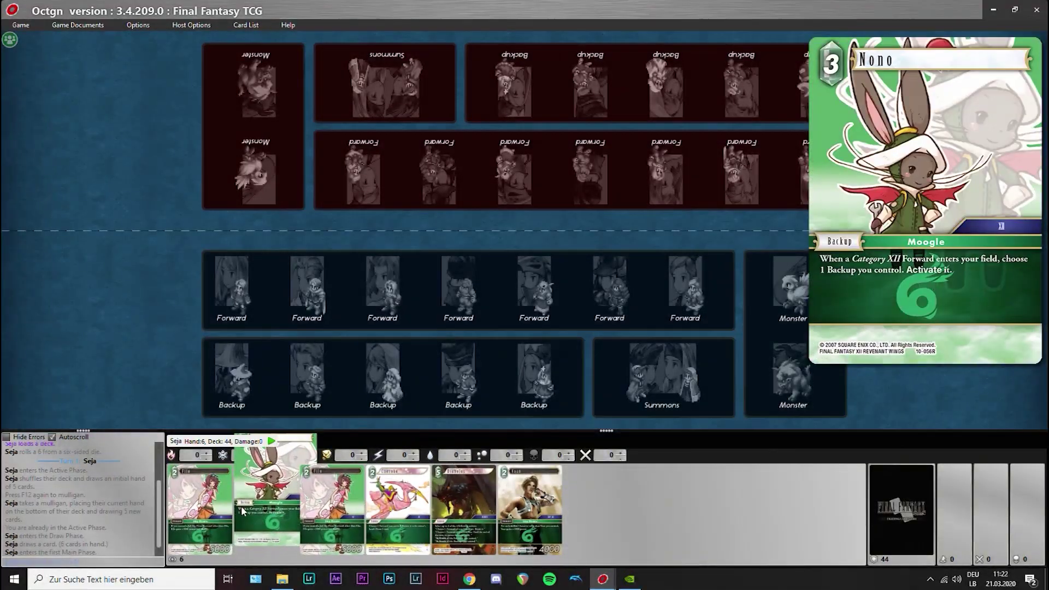
# - Discard Nono from the hand to gain CP, and play Filo to the leftmost Forward spot
pyautogui.moveTo(194, 508)
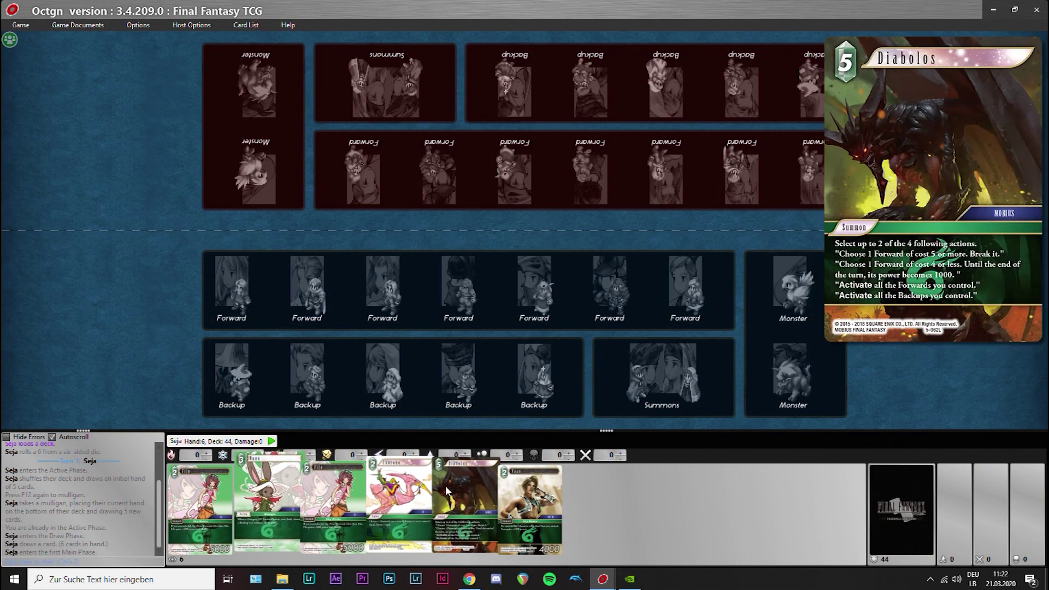
pyautogui.moveTo(391, 514)
pyautogui.moveTo(260, 495)
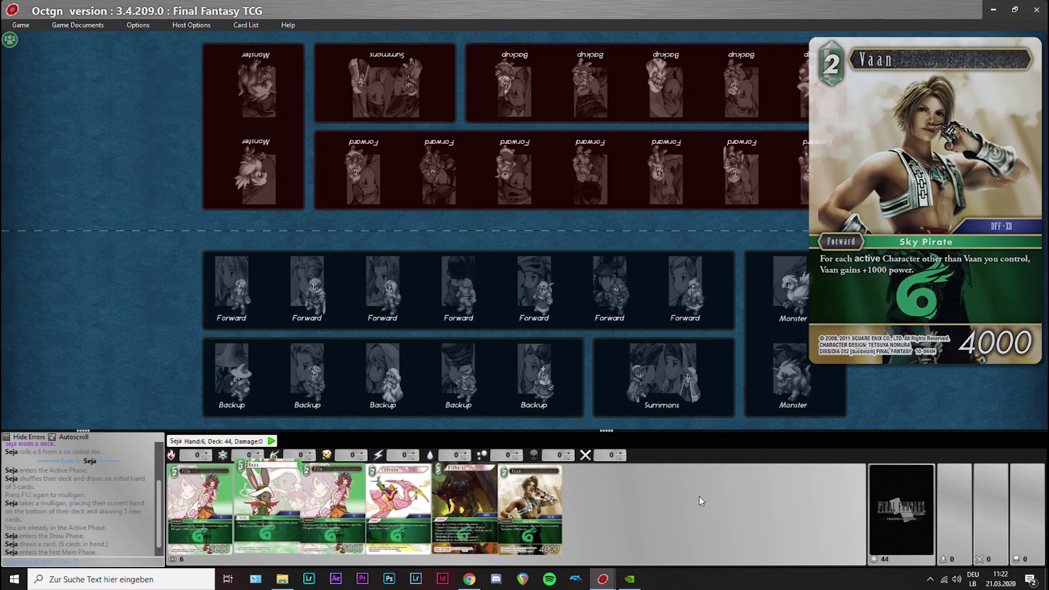
pyautogui.rightClick(270, 500)
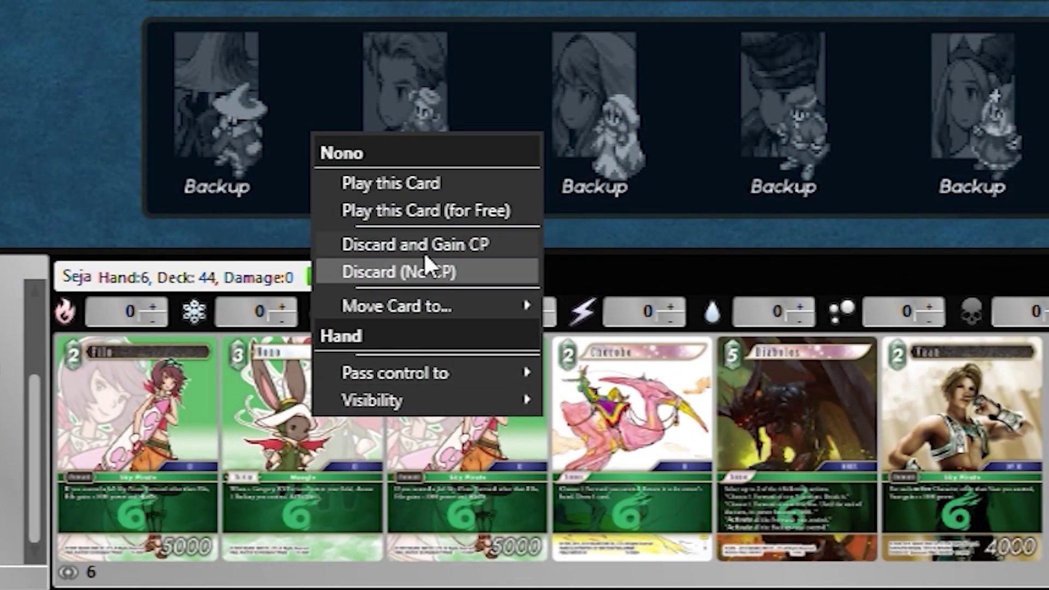
pyautogui.click(425, 248)
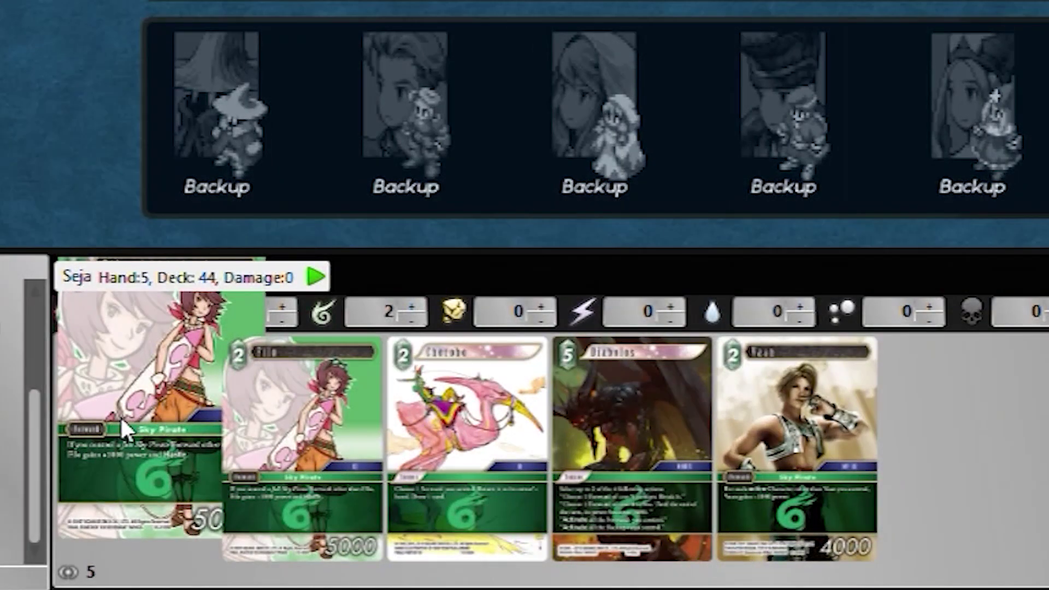
pyautogui.rightClick(120, 415)
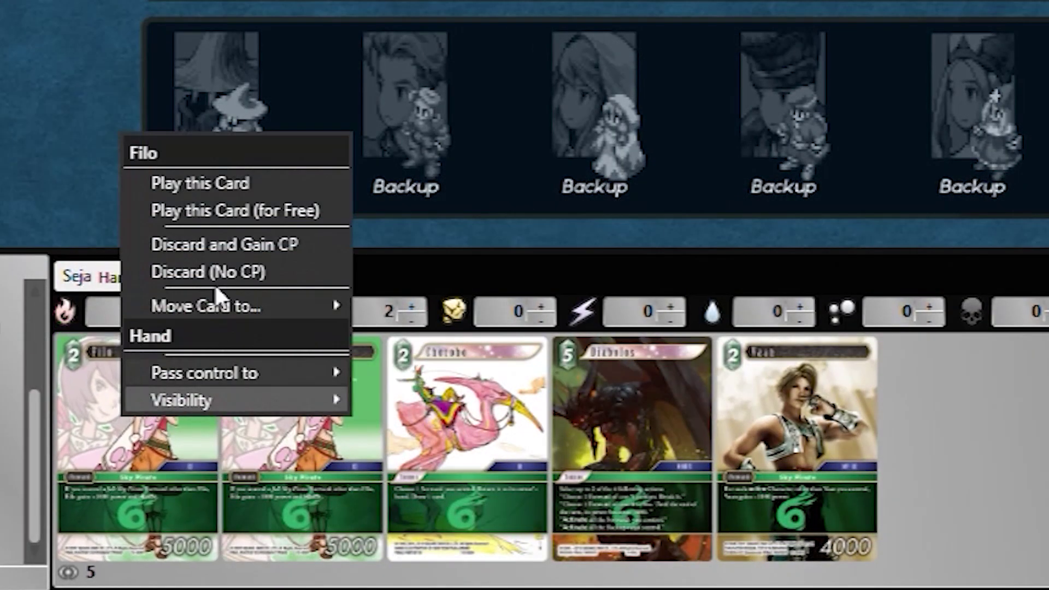
pyautogui.click(215, 188)
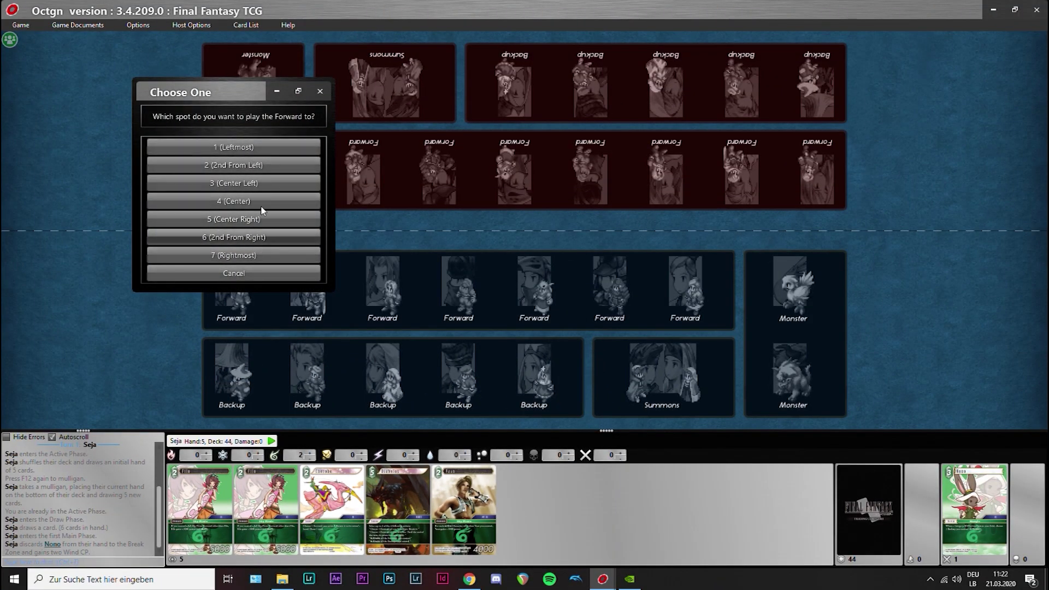
pyautogui.click(249, 148)
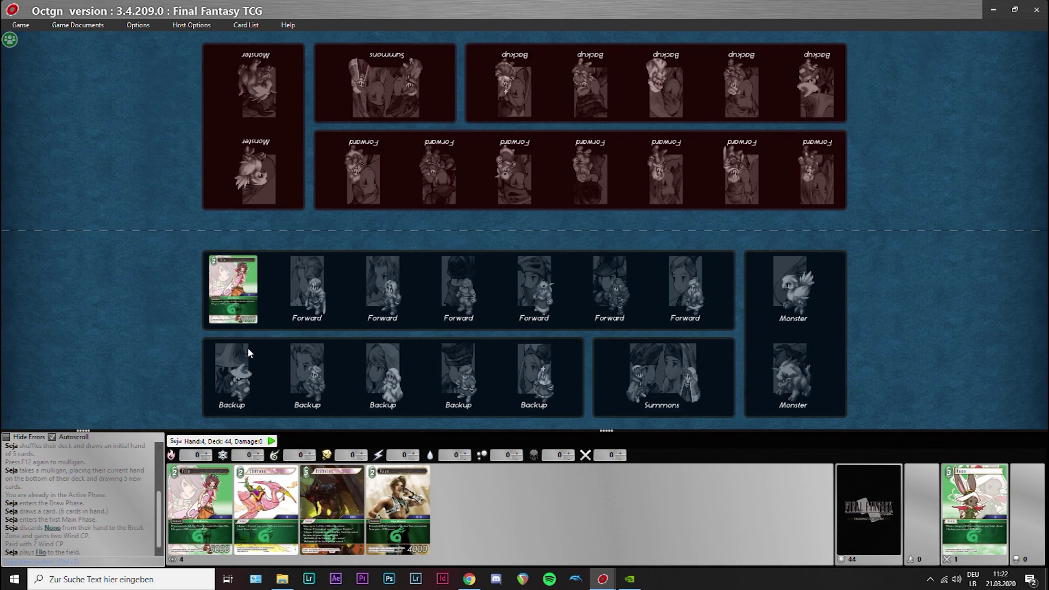
# - Return Filo and Nono to the hand, and move a Filo directly onto the second Forward spot without paying
pyautogui.moveTo(218, 286)
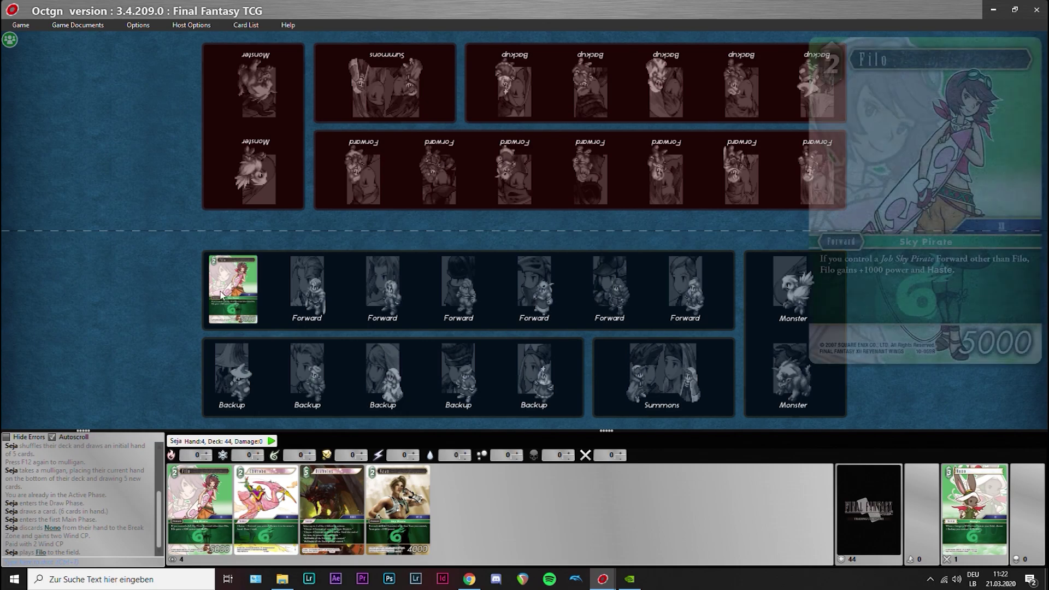
pyautogui.moveTo(219, 286); pyautogui.dragTo(487, 519)
pyautogui.moveTo(974, 508); pyautogui.dragTo(311, 294)
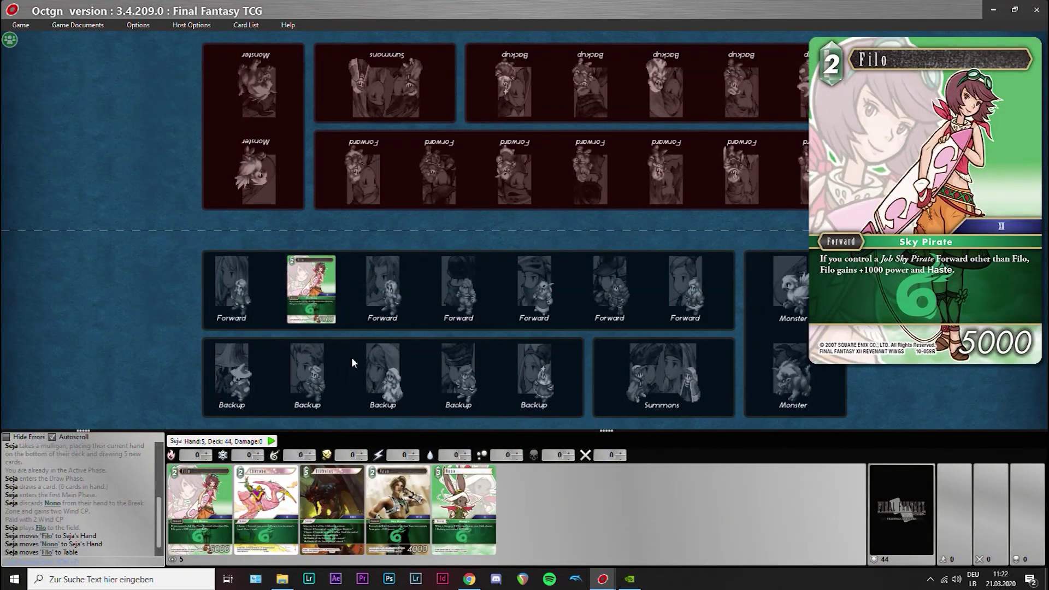
# - Move Vaan from the hand onto the field, and return both Vaan and Filo to the hand
pyautogui.moveTo(421, 452); pyautogui.dragTo(480, 359)
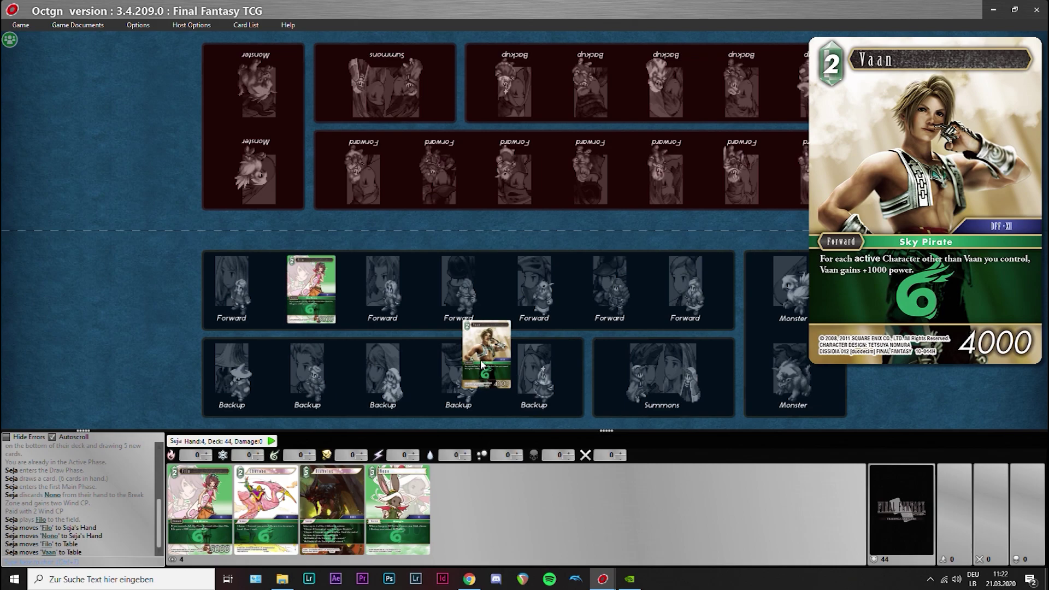
pyautogui.moveTo(481, 360); pyautogui.dragTo(481, 503)
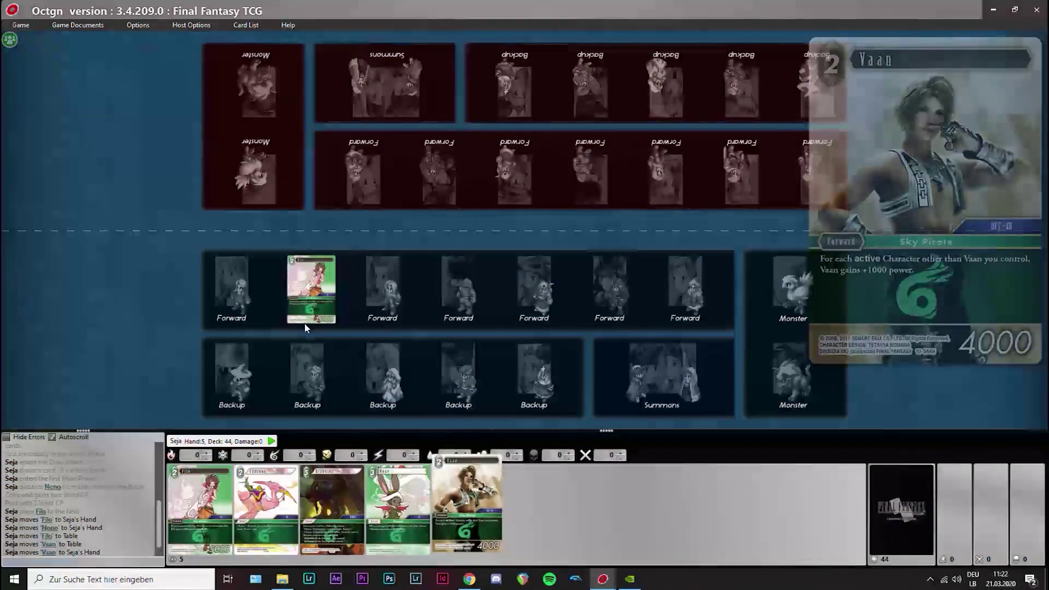
pyautogui.moveTo(304, 300); pyautogui.dragTo(539, 528)
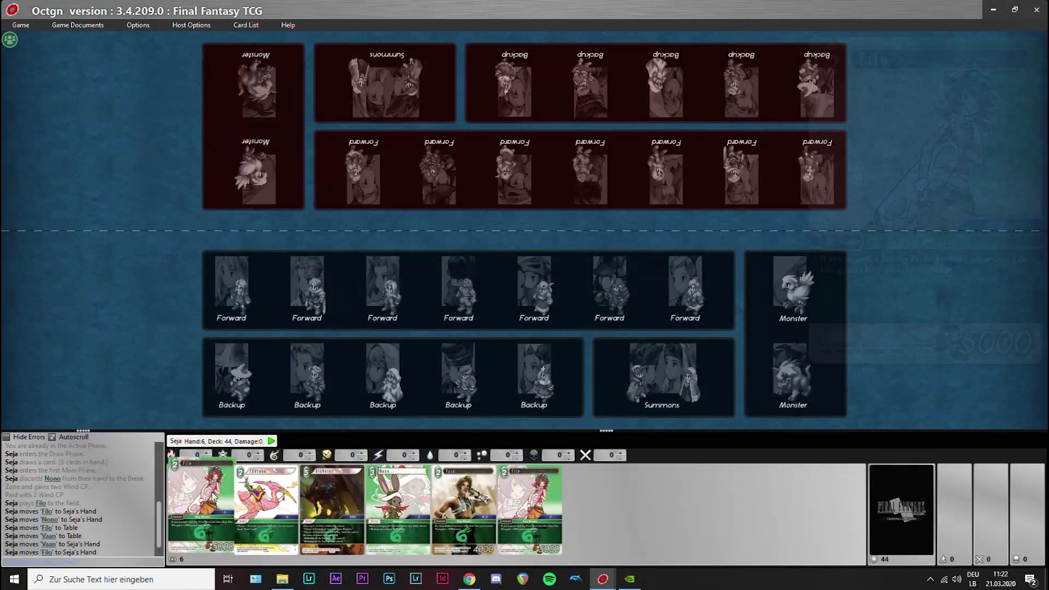
# - Try to play Filo from the hand without any CP available
pyautogui.rightClick(211, 497)
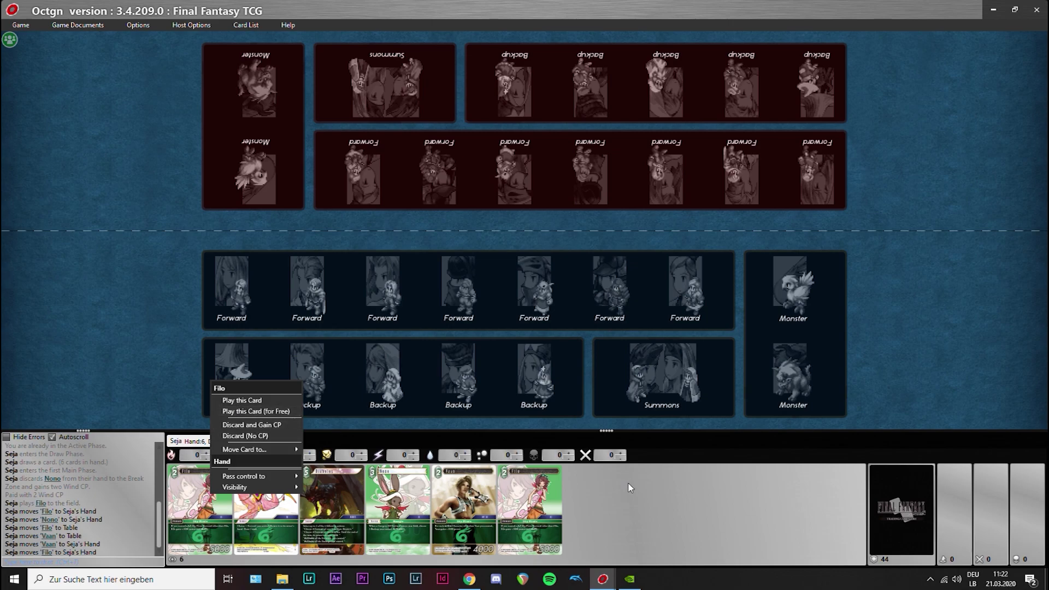
pyautogui.click(232, 500)
pyautogui.rightClick(194, 492)
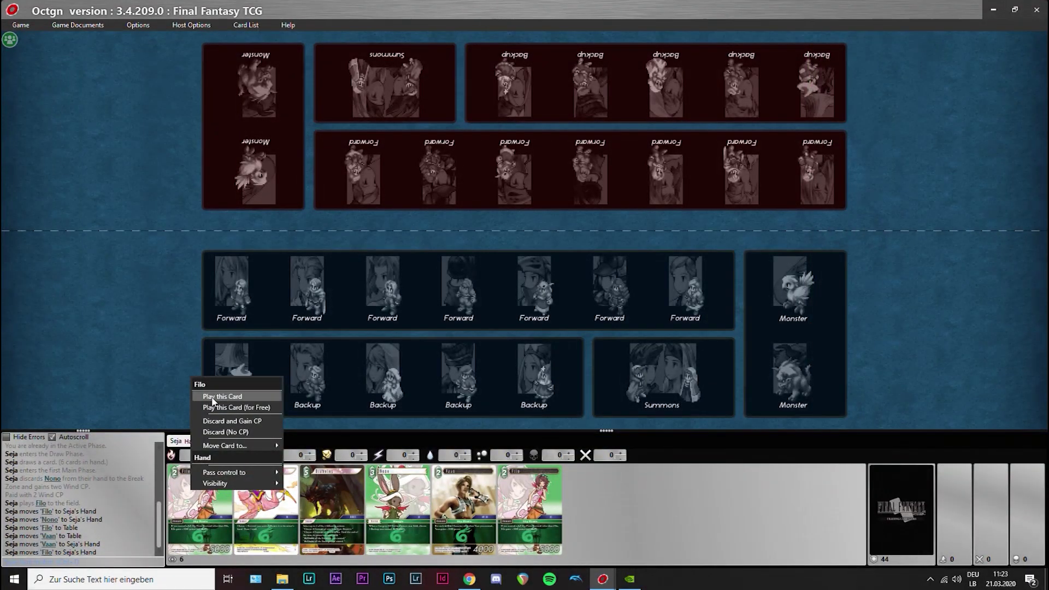
pyautogui.click(211, 397)
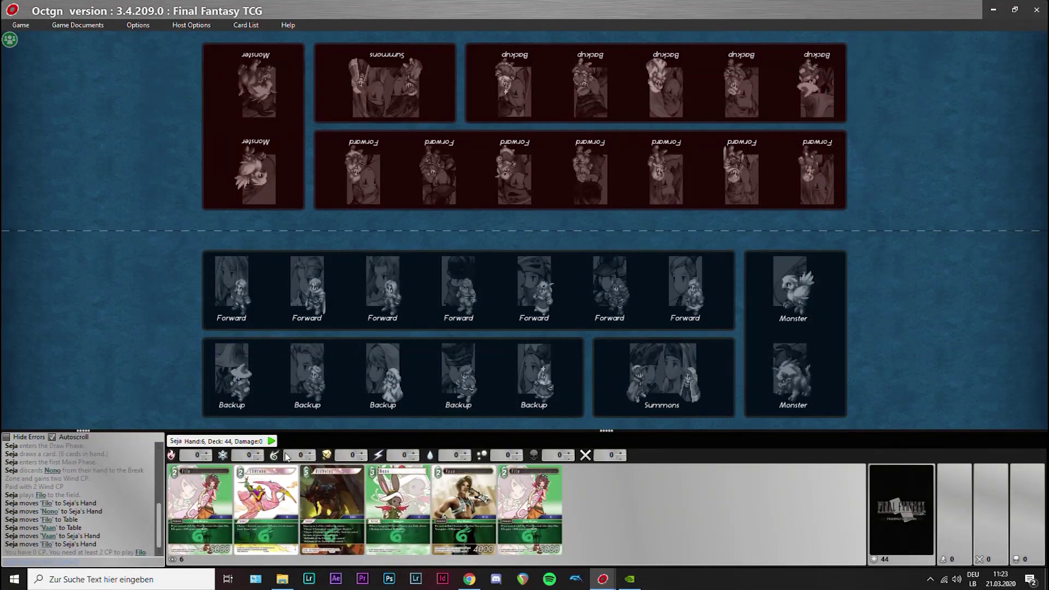
# - Play Filo to the leftmost Forward spot with the Wind CP counter manually set to 2, and return it to the hand
pyautogui.click(310, 454)
pyautogui.click(311, 454)
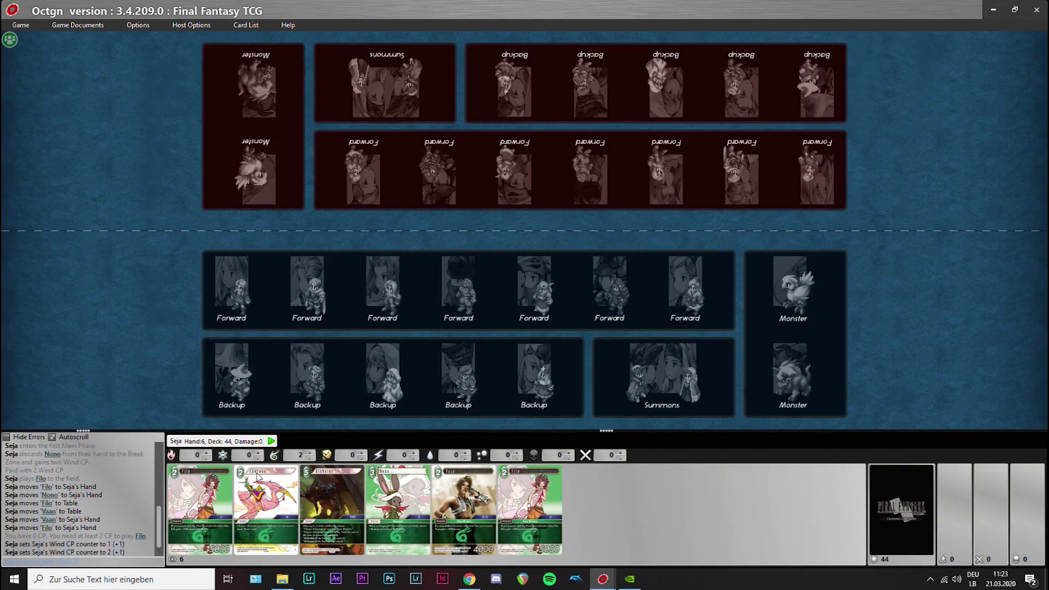
pyautogui.rightClick(207, 506)
pyautogui.click(215, 403)
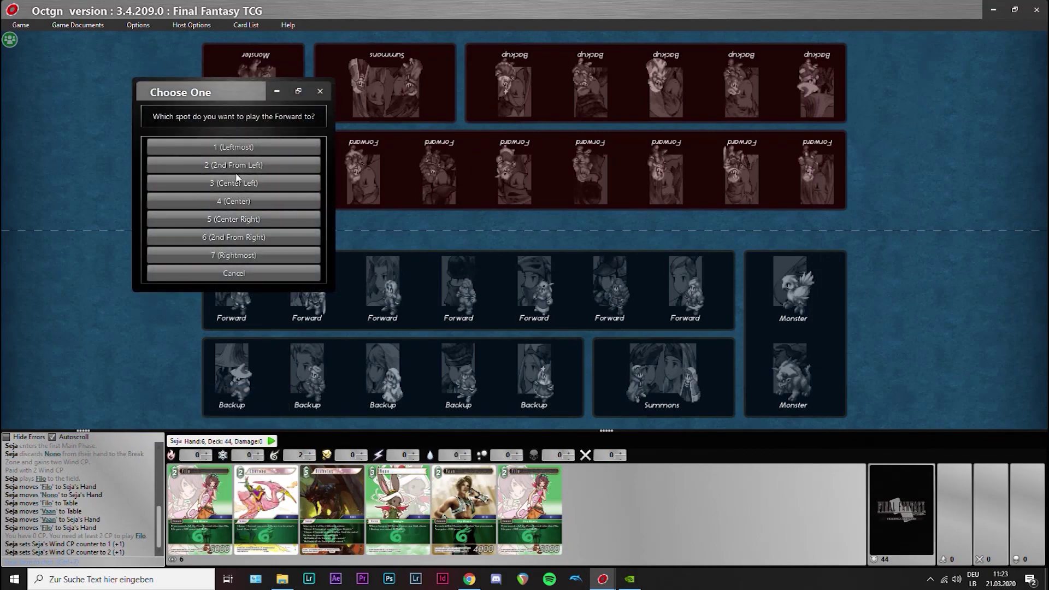
pyautogui.click(239, 147)
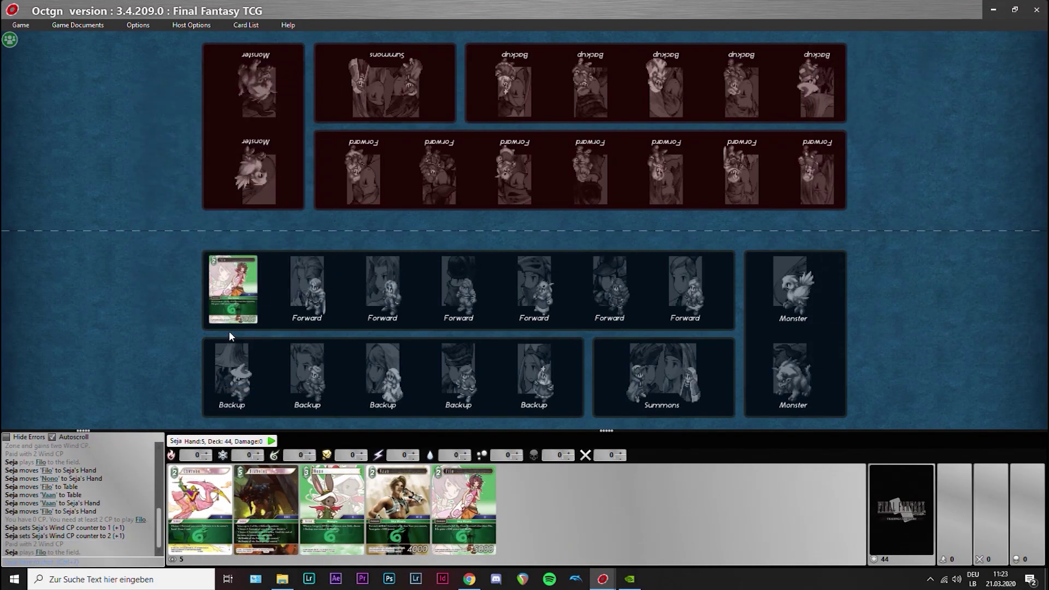
pyautogui.moveTo(232, 290); pyautogui.dragTo(554, 517)
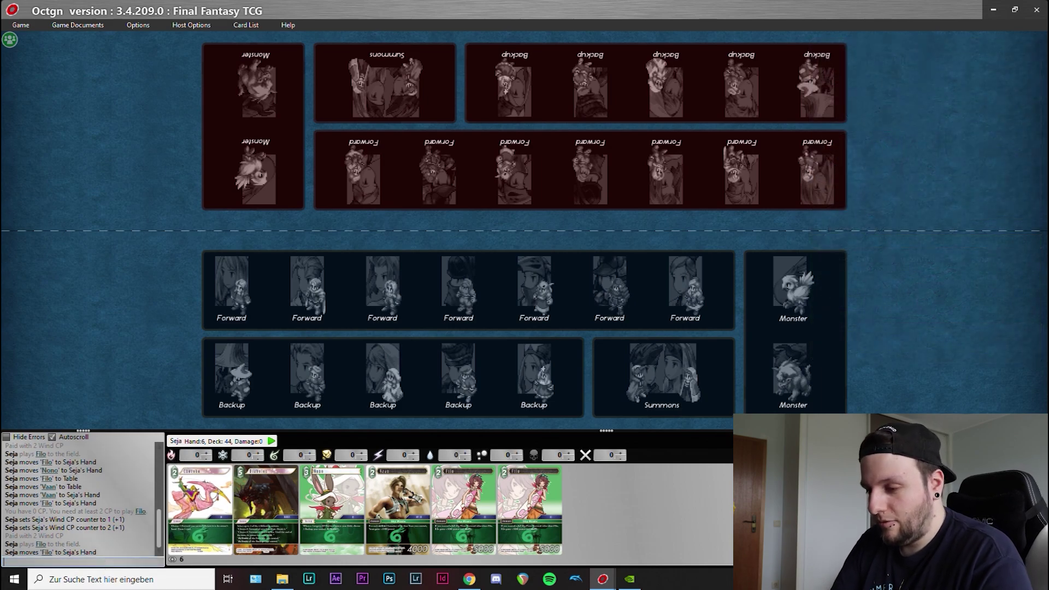
# - Send the chat messages "Wait up" and "I made a mistake"
pyautogui.press('Return')
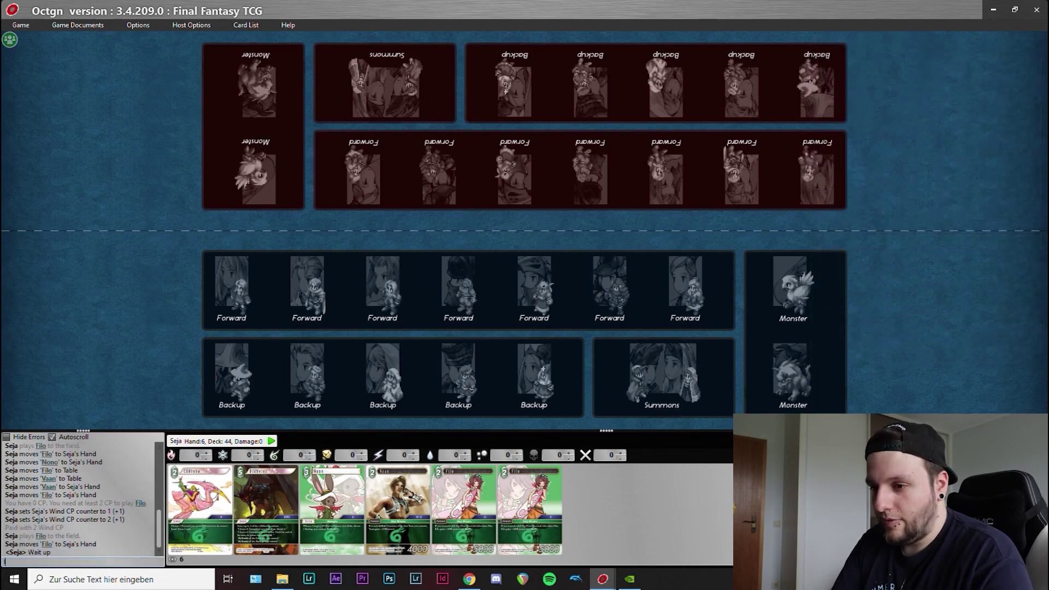
pyautogui.write('I made a mistak')
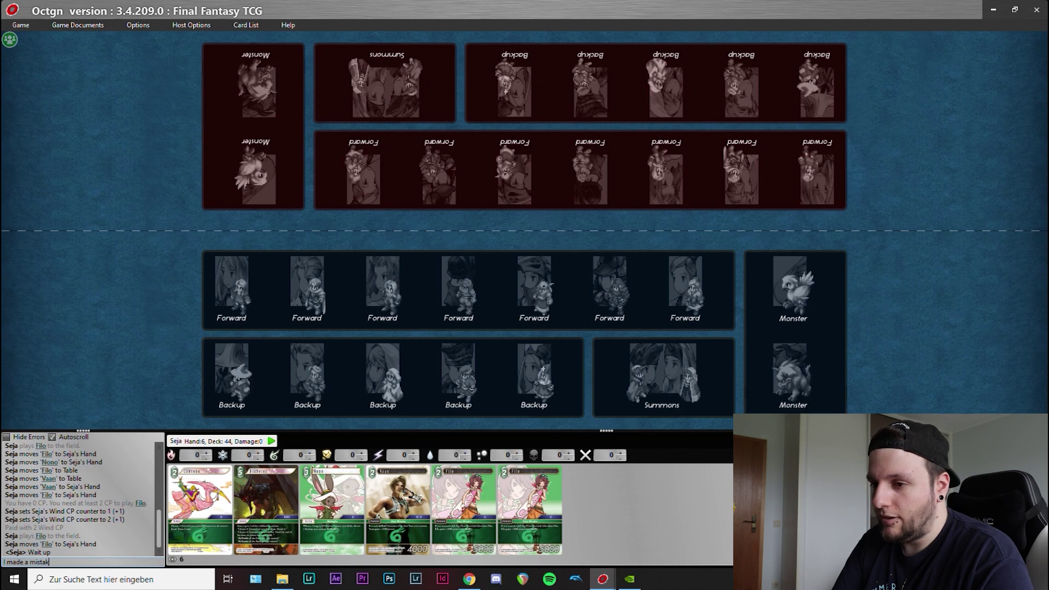
pyautogui.write('e')
pyautogui.press('Return')
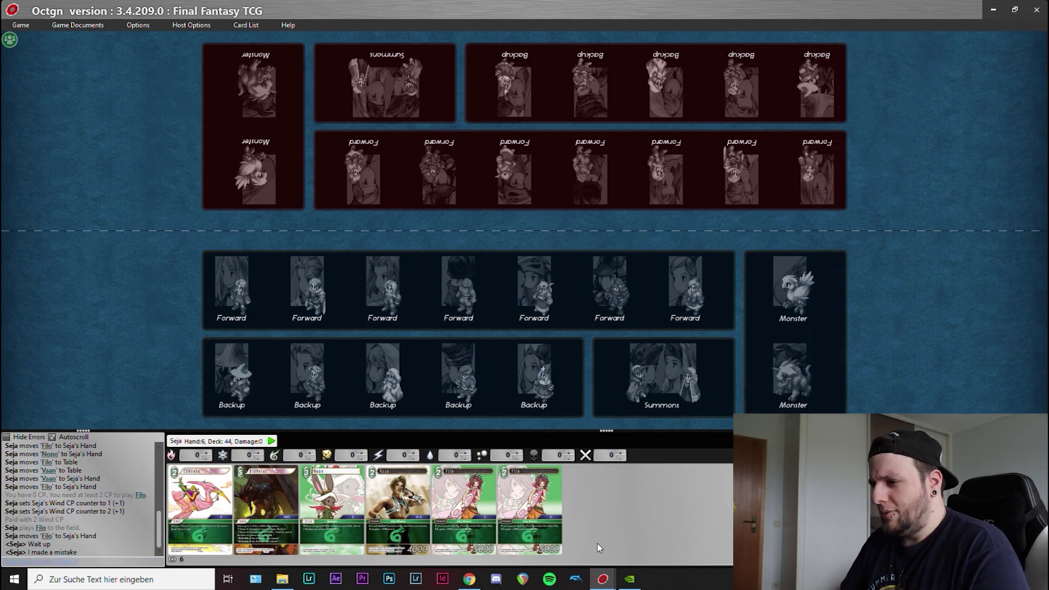
# - Play Filo for free to the leftmost Forward spot, and enter the Attack Phase
pyautogui.moveTo(499, 488)
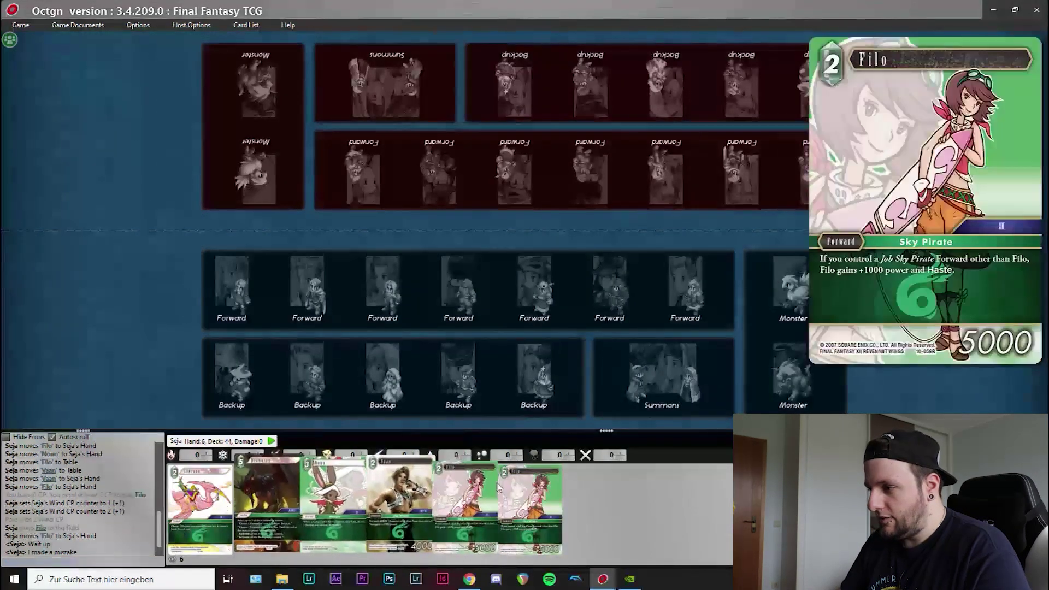
pyautogui.rightClick(550, 510)
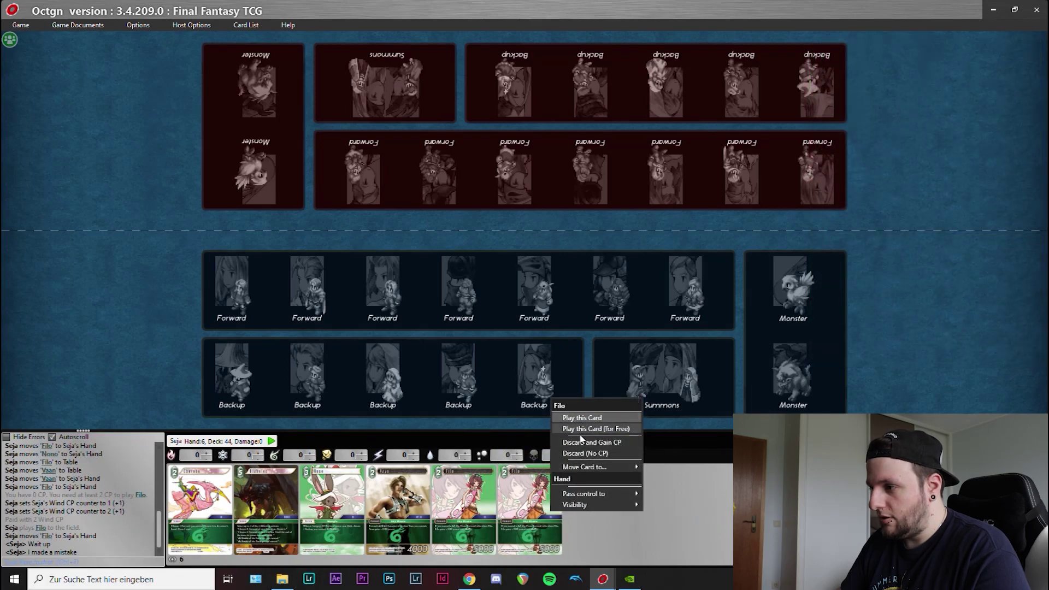
pyautogui.click(582, 429)
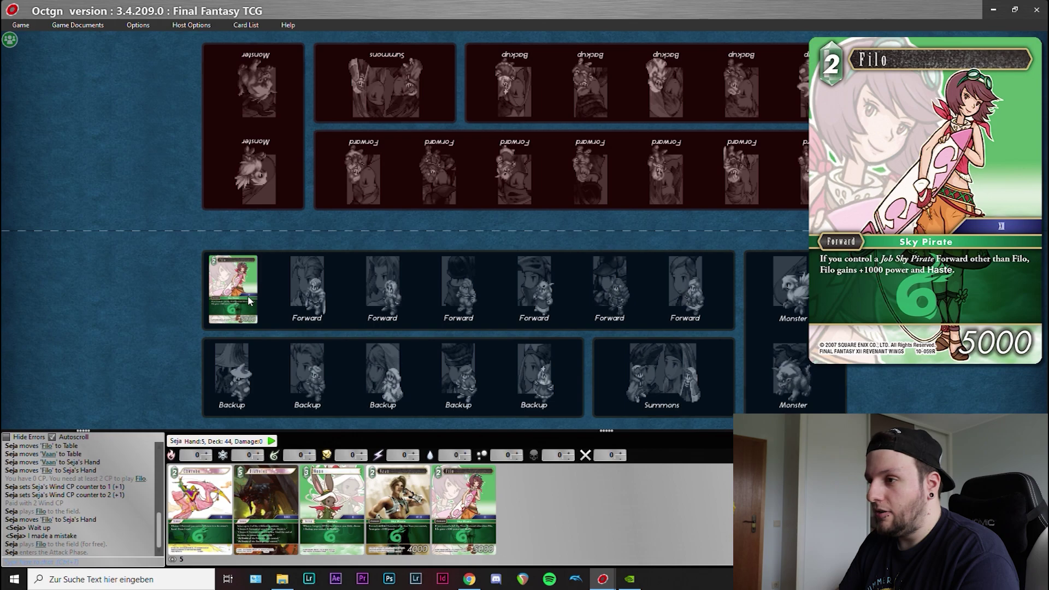
# - Declare an attack with Filo on the field and dull the card
pyautogui.rightClick(244, 282)
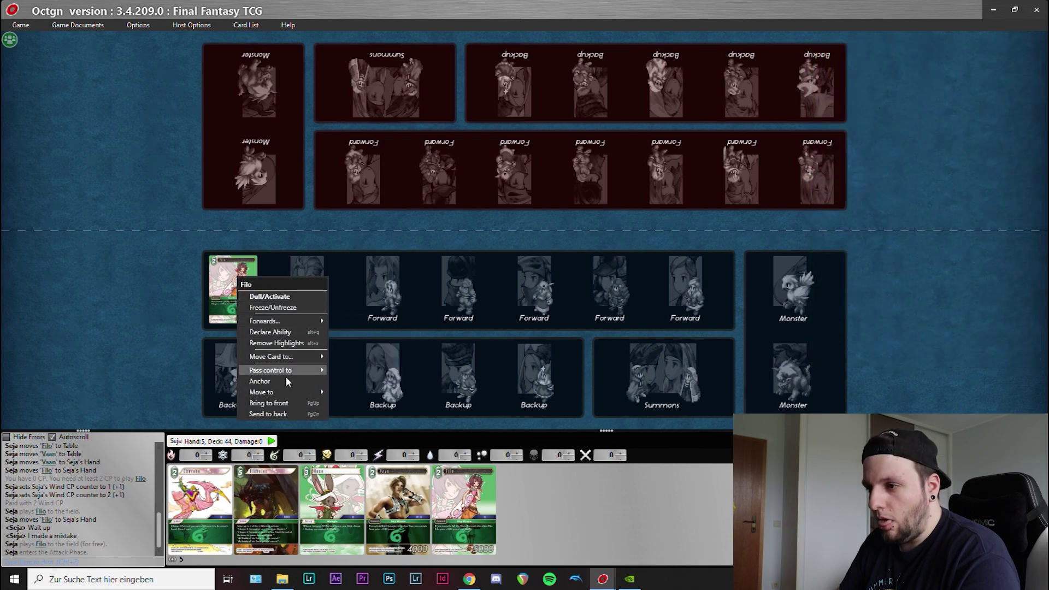
pyautogui.moveTo(295, 322)
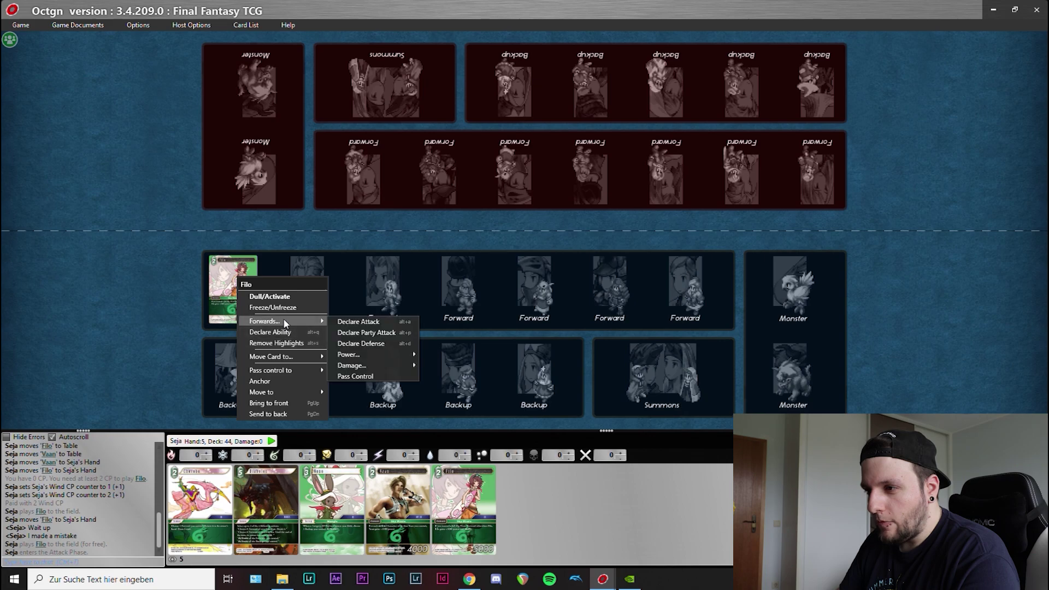
pyautogui.click(362, 322)
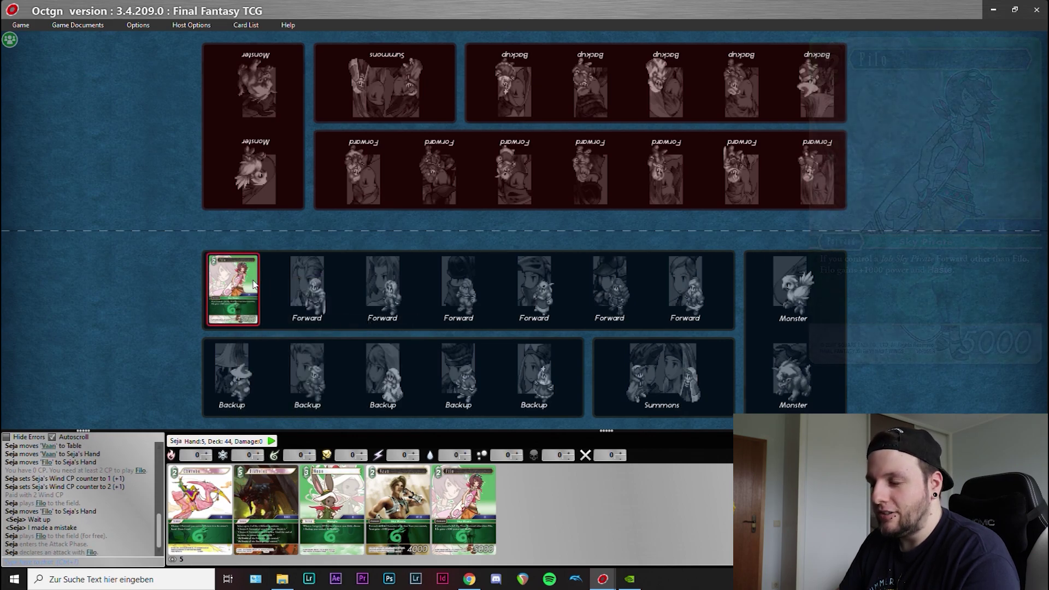
pyautogui.rightClick(233, 288)
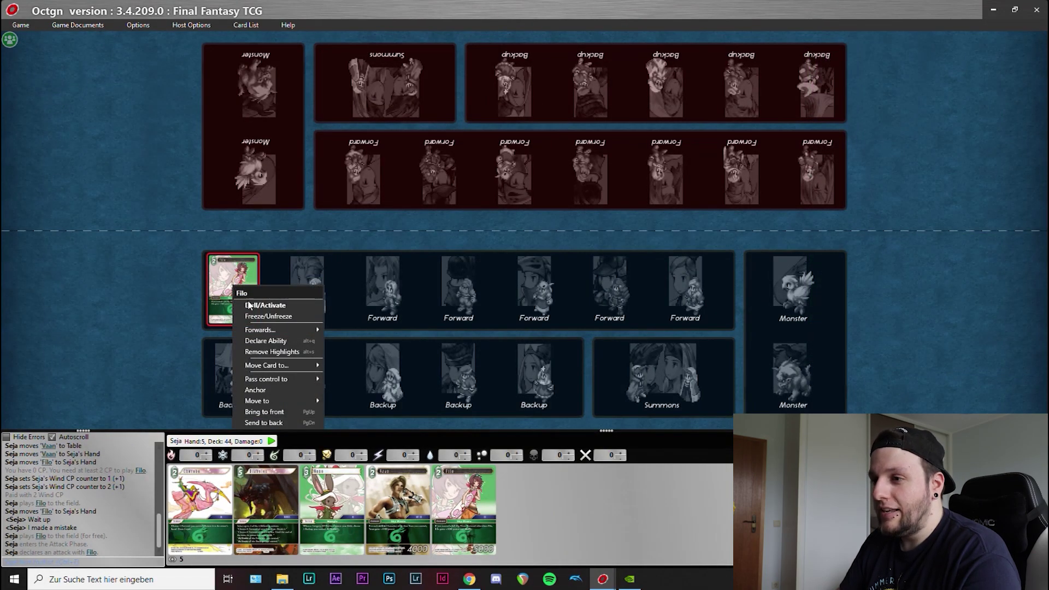
pyautogui.click(249, 305)
pyautogui.rightClick(236, 290)
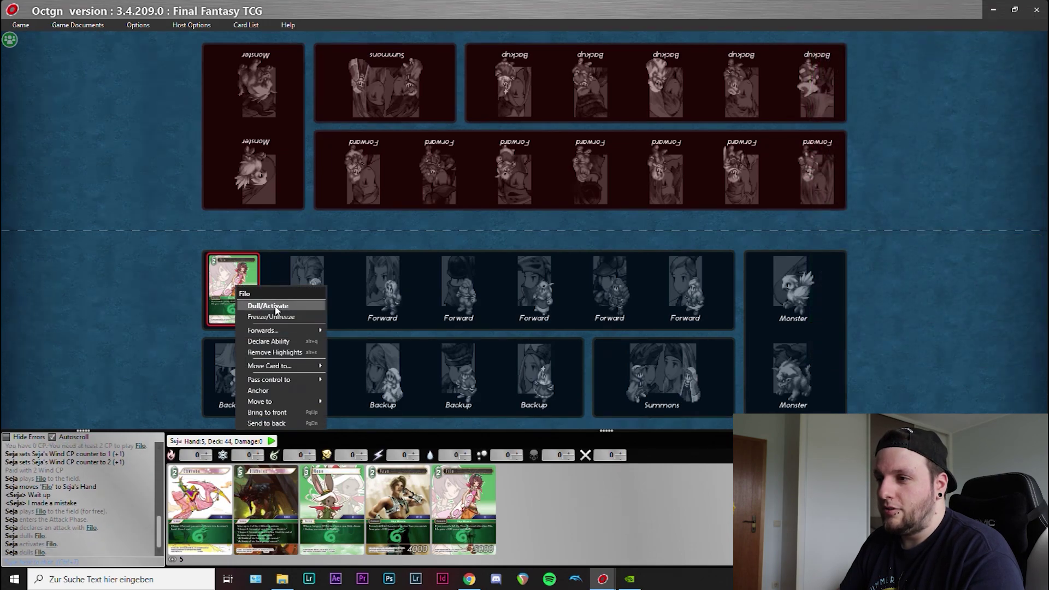
pyautogui.click(276, 307)
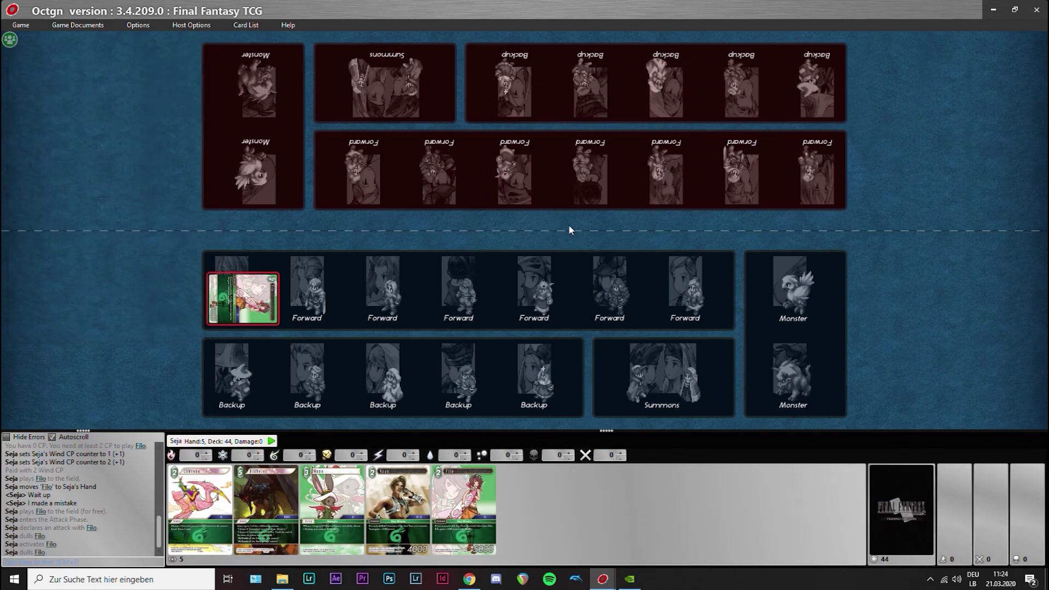
# - Open the list of actions for the deck
pyautogui.rightClick(900, 493)
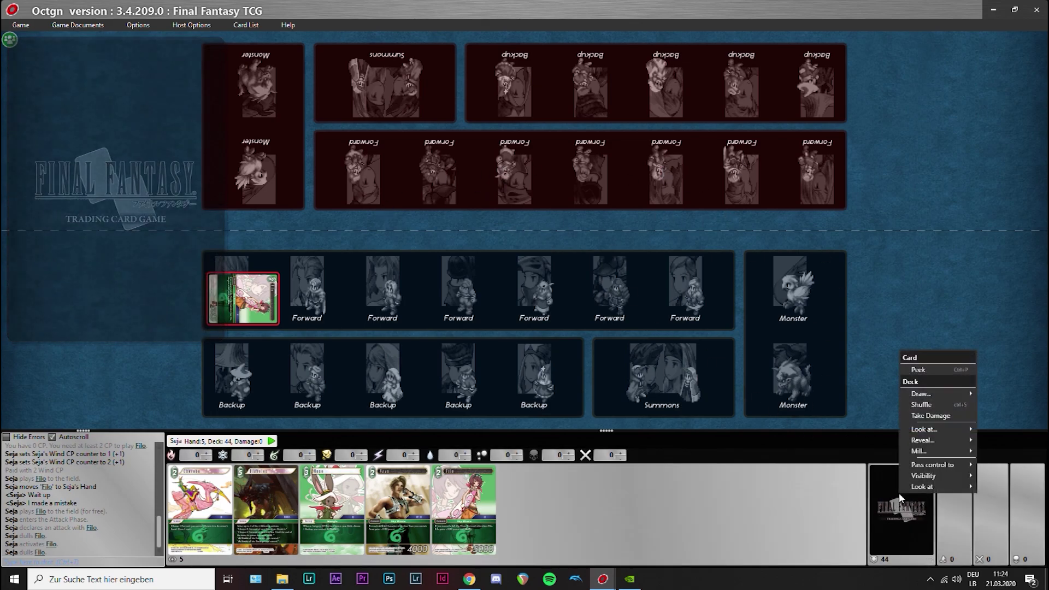